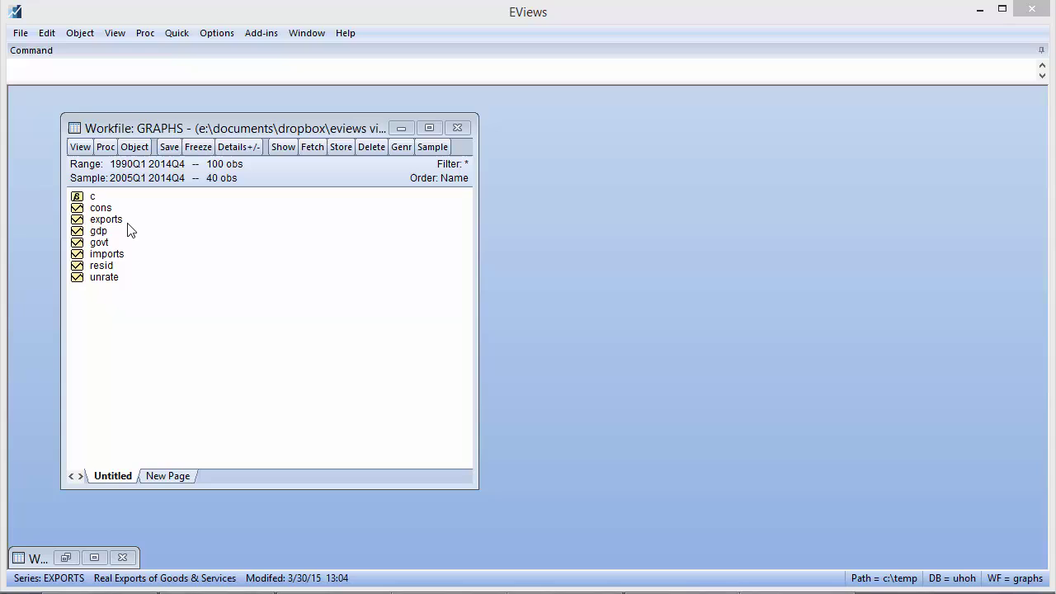
Select cons, gdp, govt, exports, imports and unrate and open them as a group.
click(102, 209)
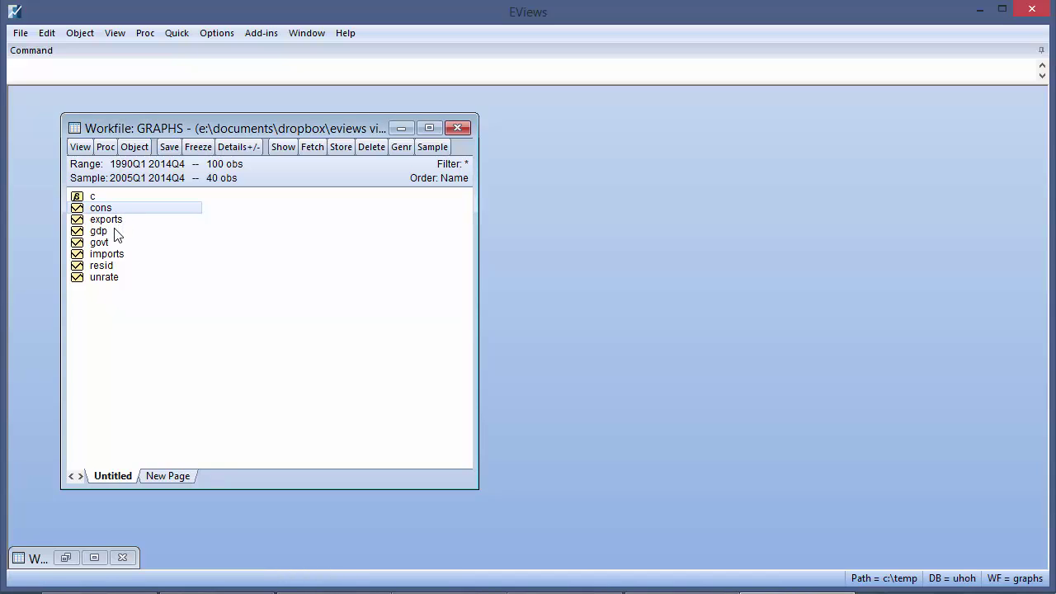
ctrl+click(114, 232)
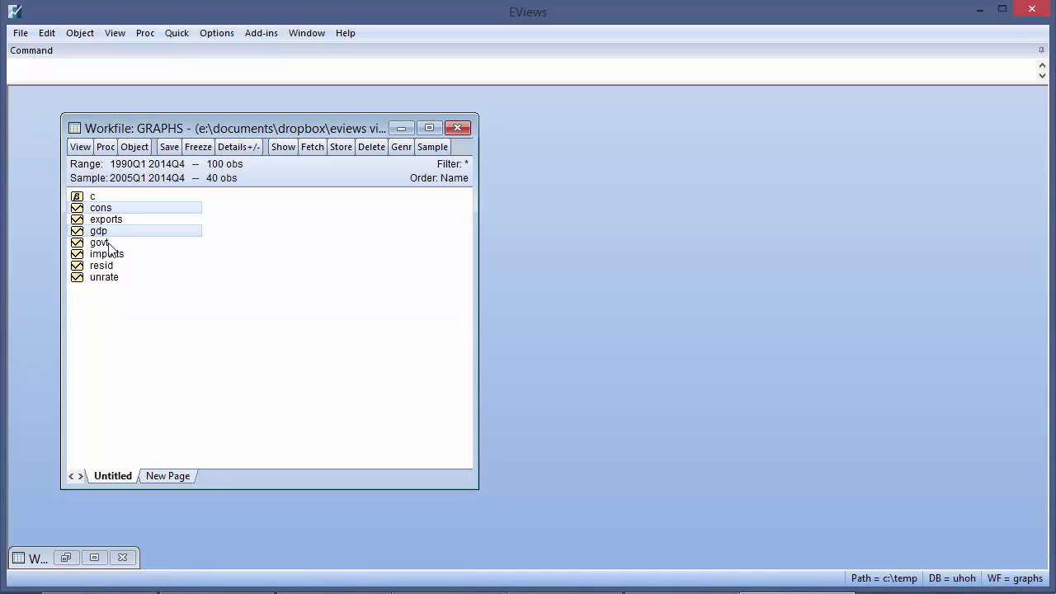
ctrl+click(110, 244)
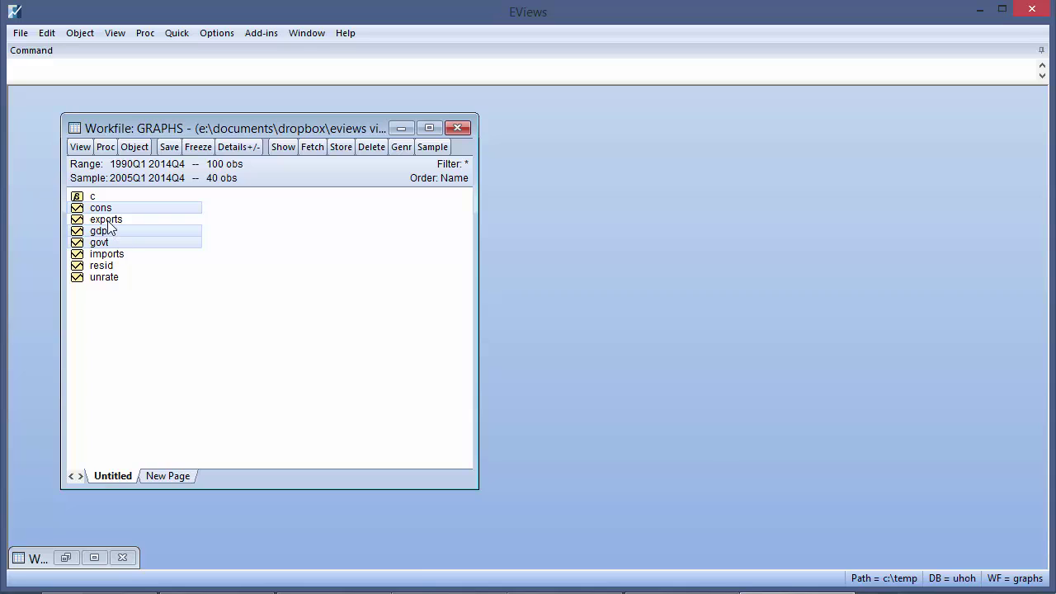
ctrl+click(111, 221)
ctrl+click(117, 255)
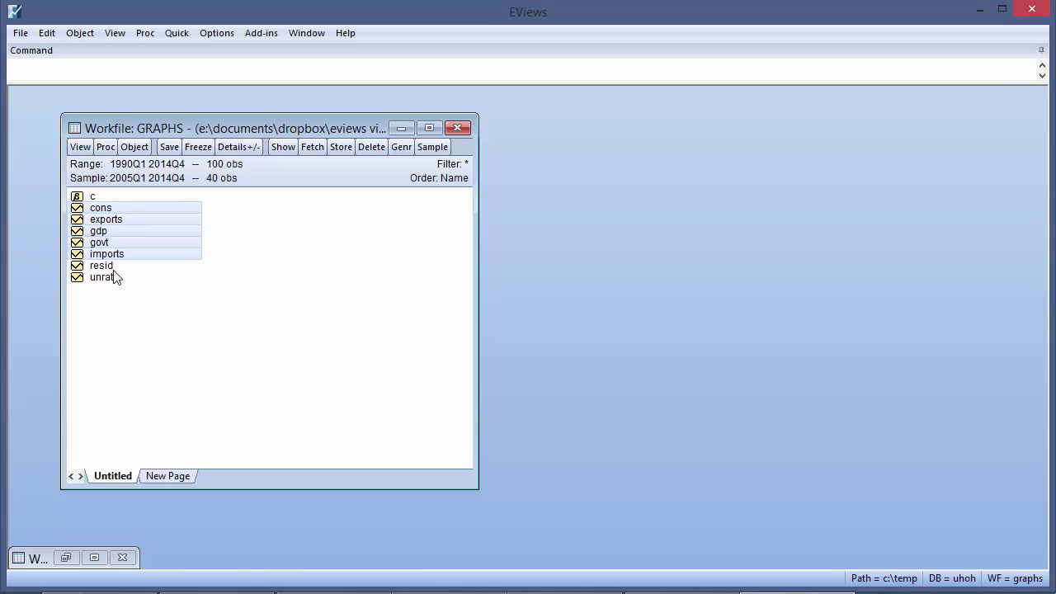
ctrl+click(111, 284)
right_click(109, 282)
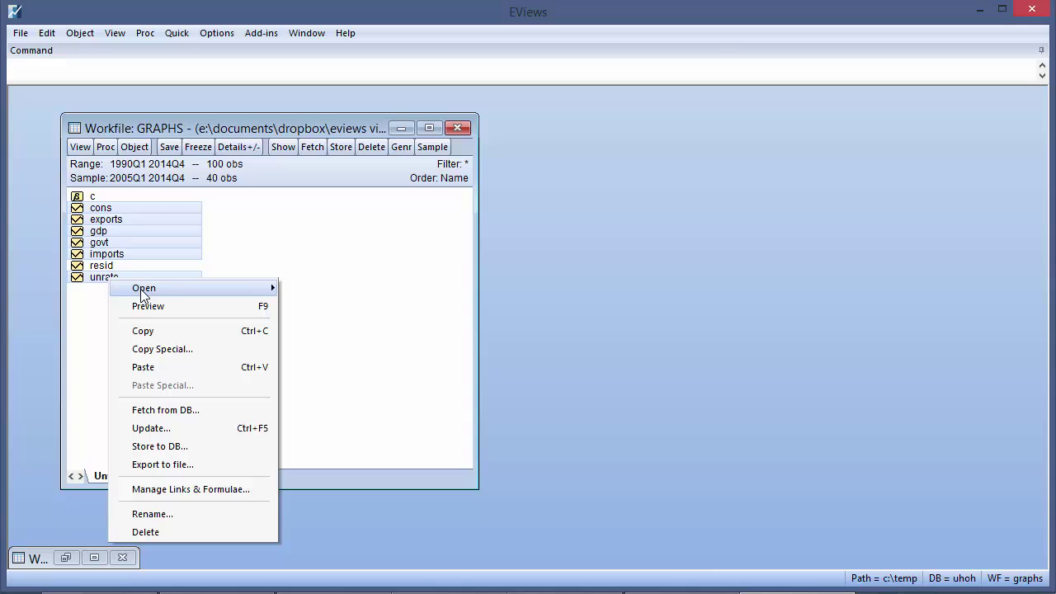
mouse_move(140, 289)
click(327, 289)
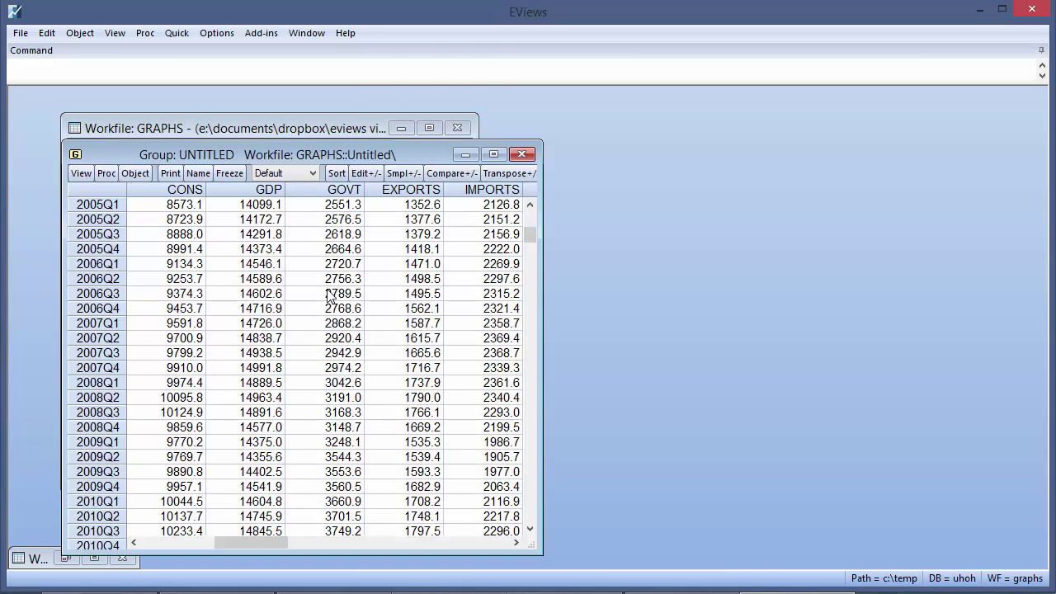
Display the group as a line graph with default settings.
click(85, 176)
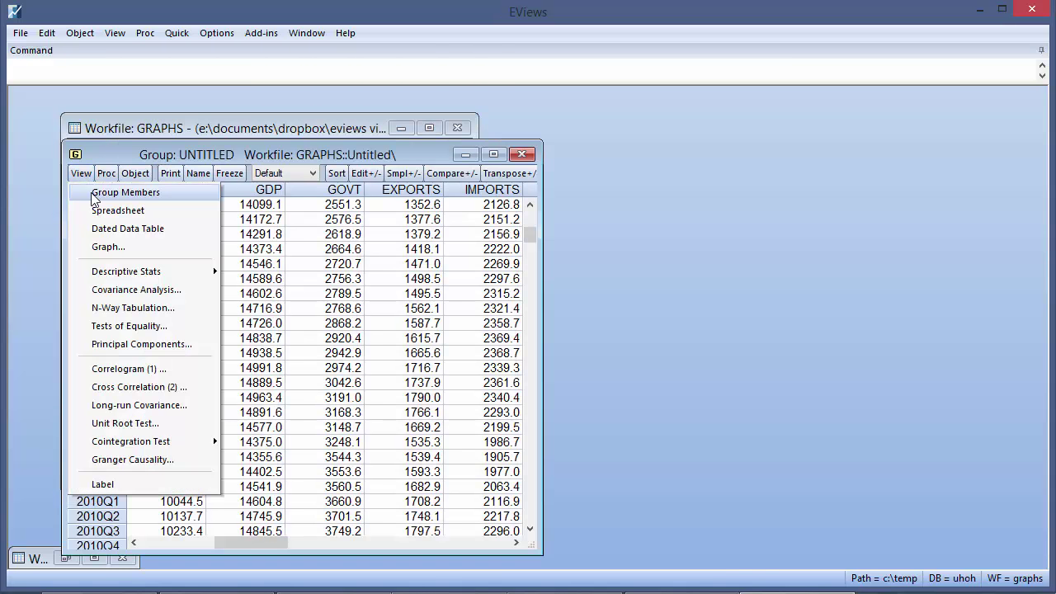
click(97, 245)
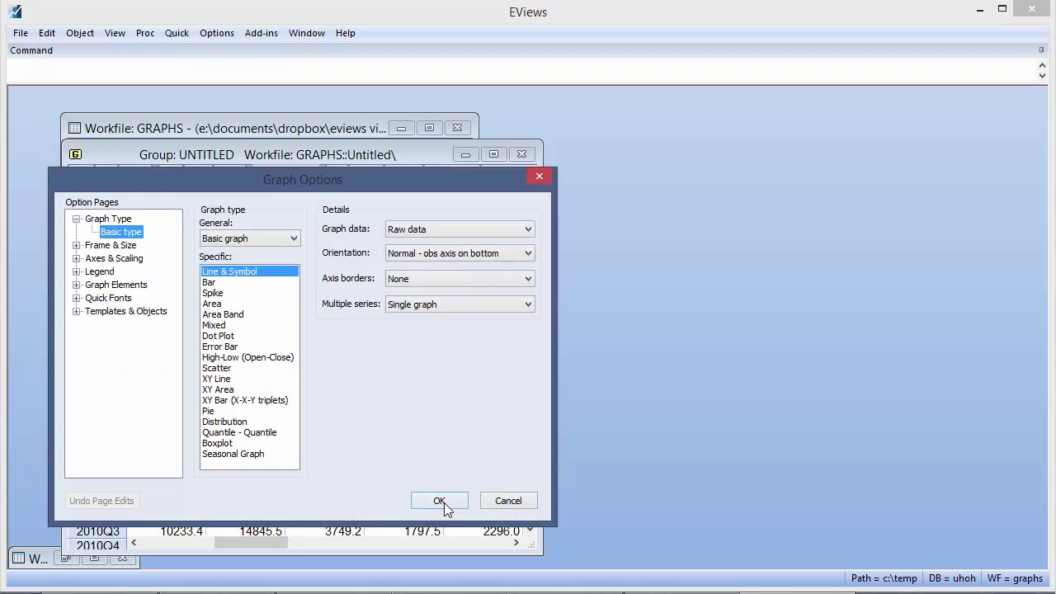
click(442, 502)
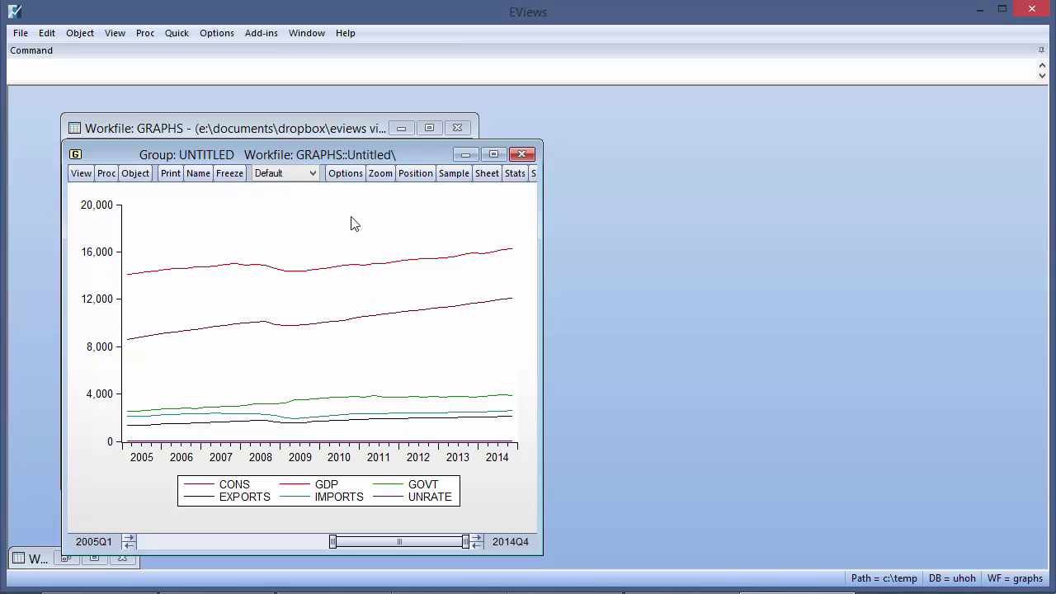
Switch the group graph's type to Mixed and bring up its per-series settings.
click(345, 175)
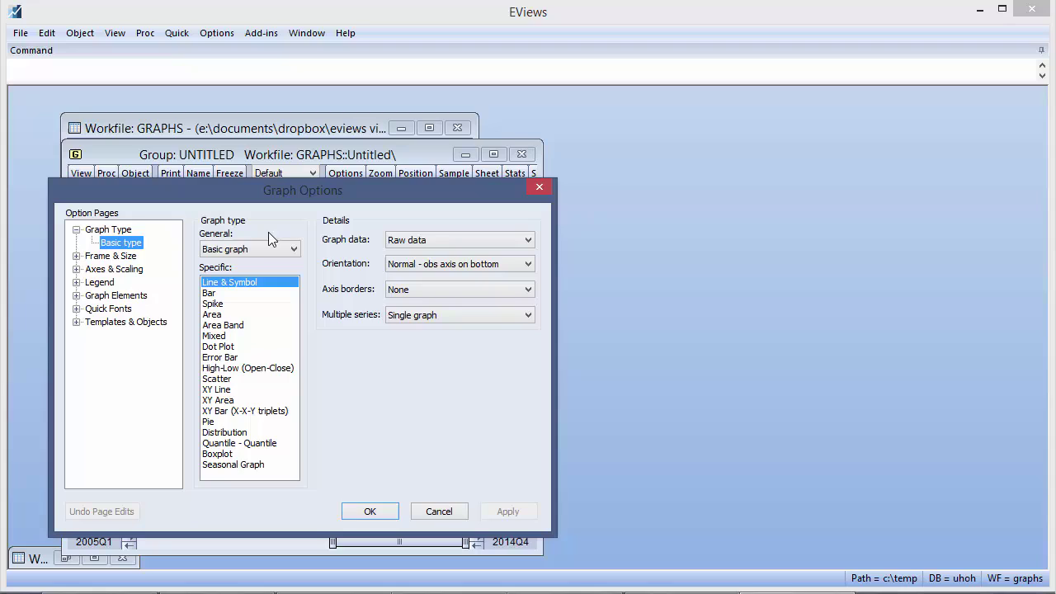
click(219, 336)
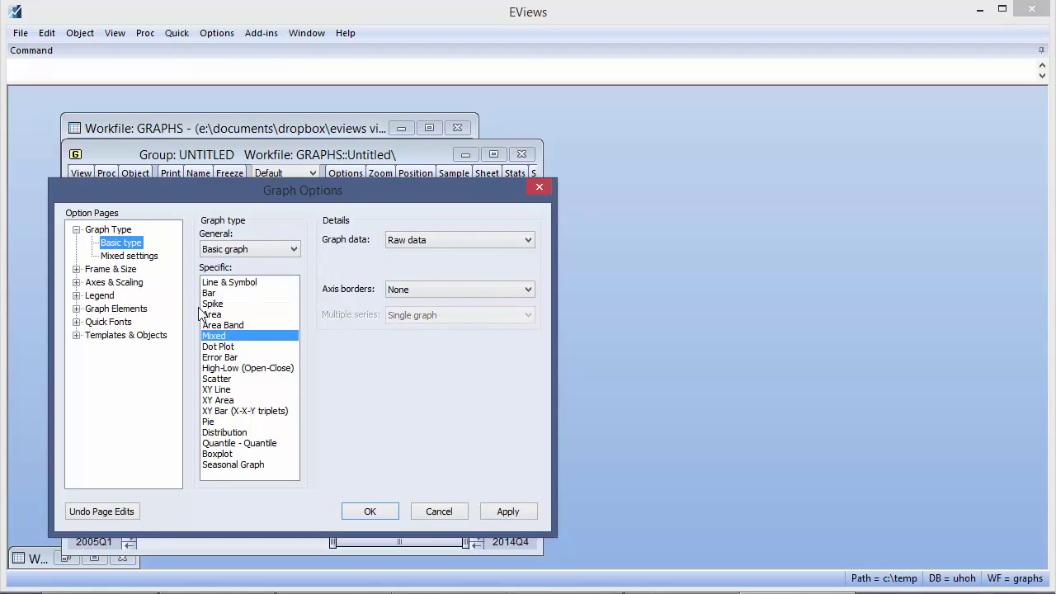
click(150, 258)
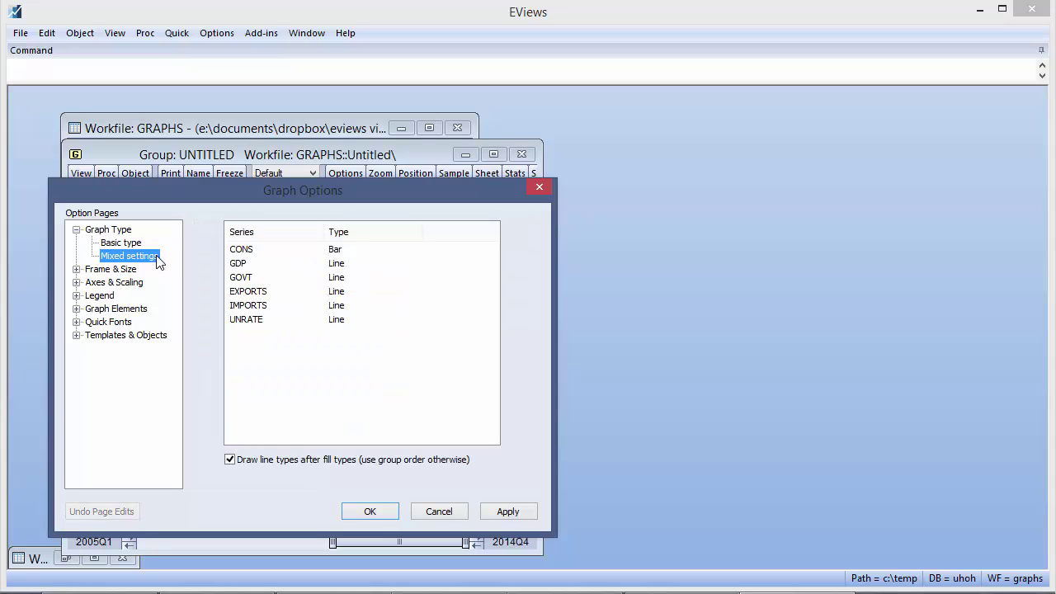
Set CONS and GOVT to Stacked Bar and GDP to Spike.
click(371, 249)
click(372, 251)
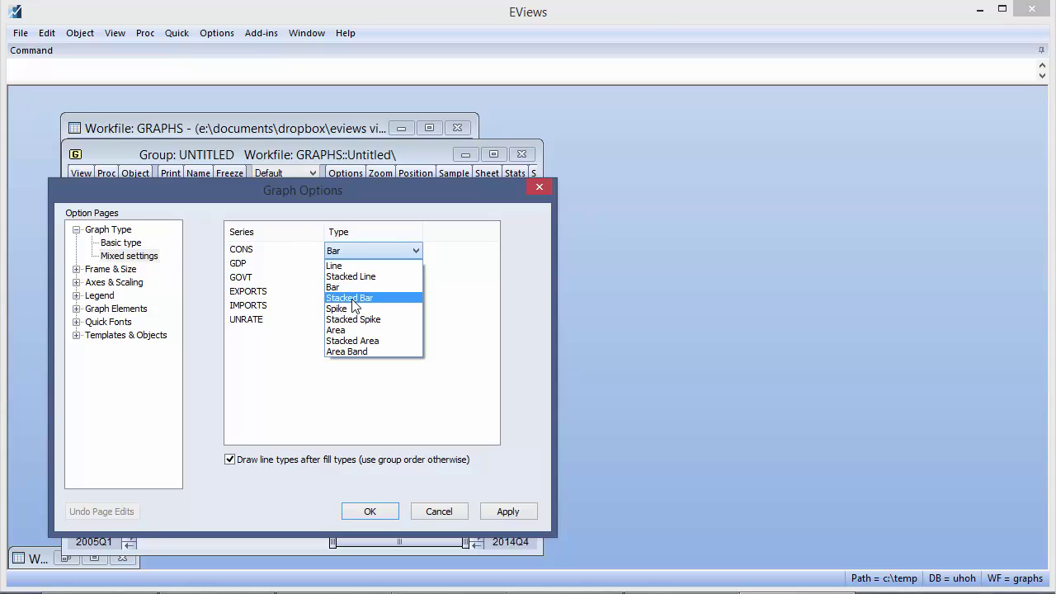
click(354, 298)
click(350, 280)
click(351, 281)
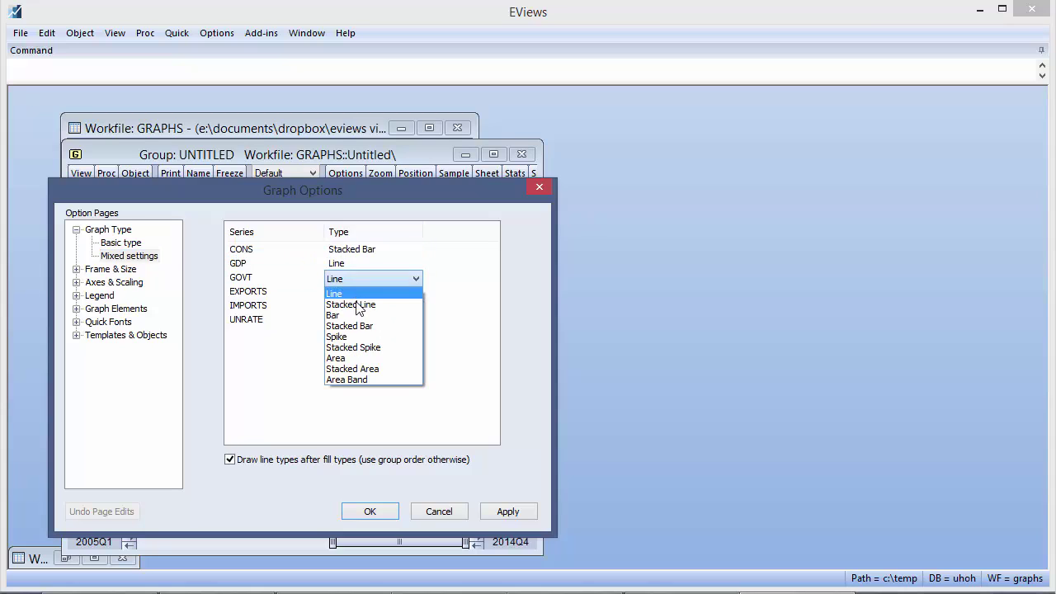
click(355, 326)
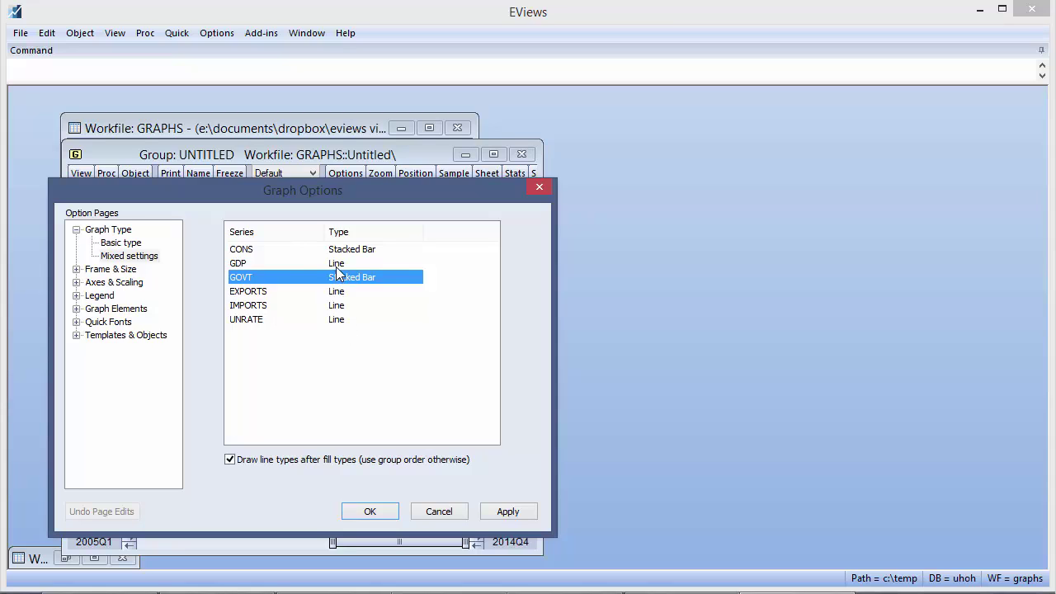
click(340, 265)
click(342, 265)
click(340, 323)
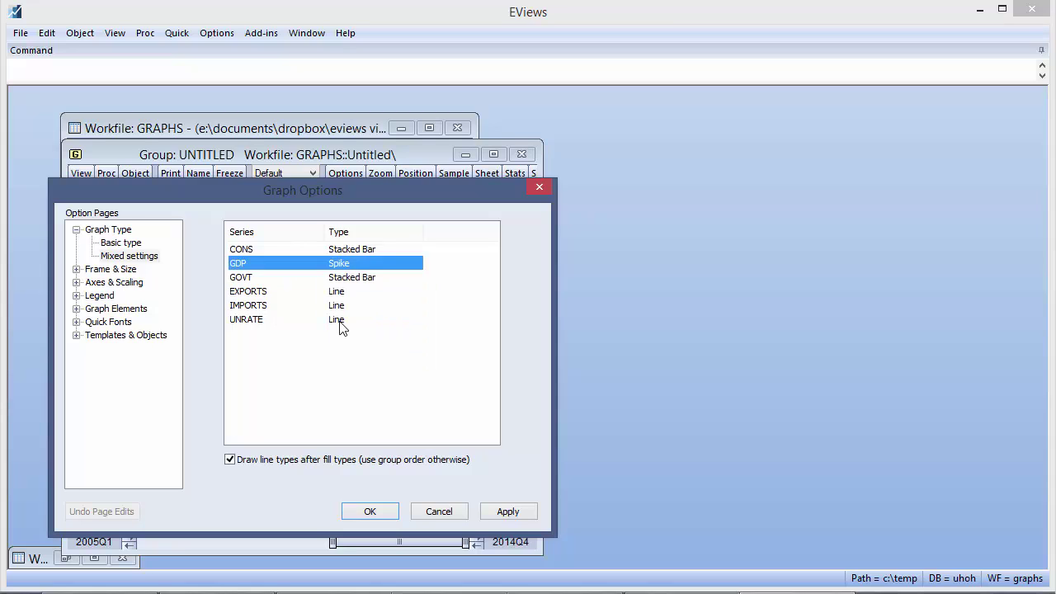
Assign series 6 (UNRATE) to the right axis with overlapping scales and redraw.
click(77, 283)
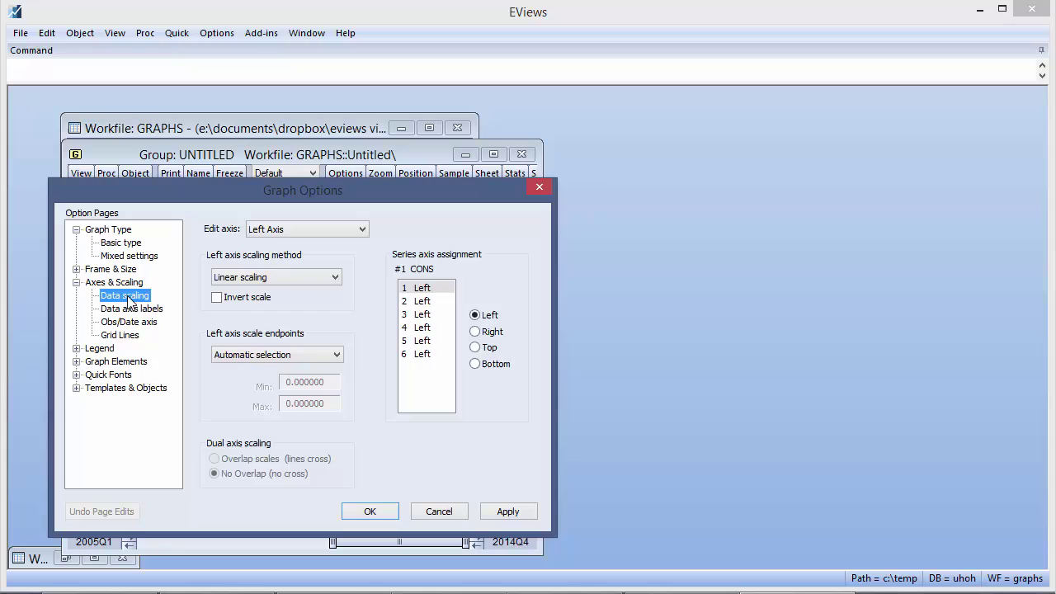
click(435, 353)
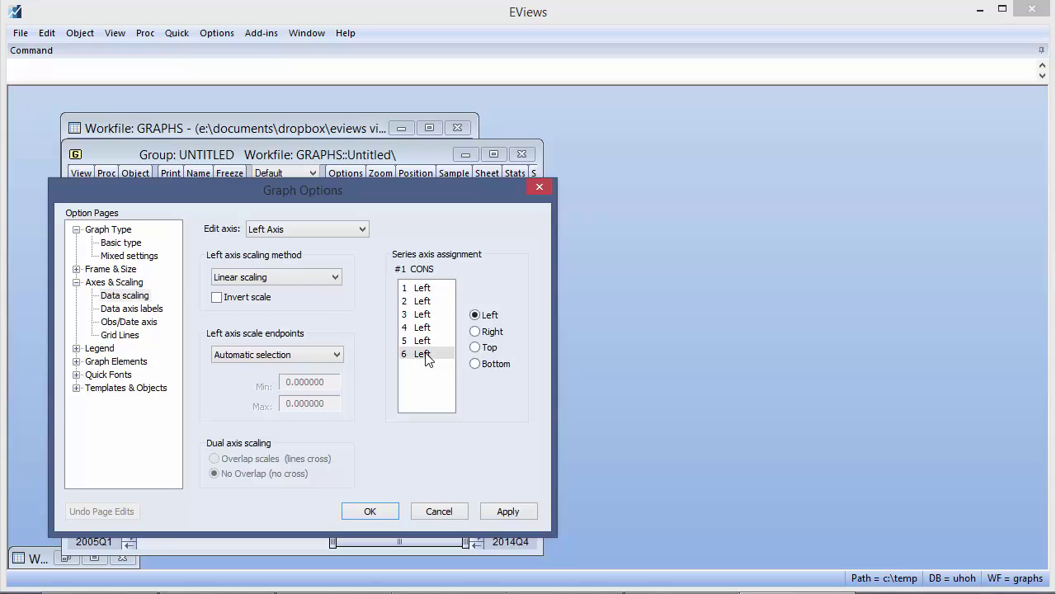
click(490, 334)
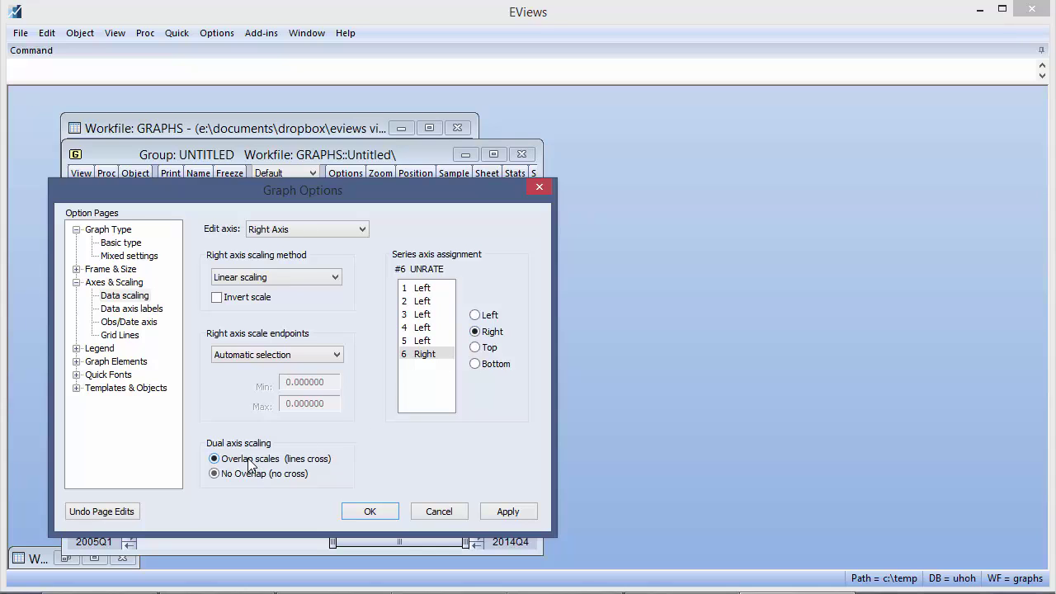
click(249, 461)
click(373, 511)
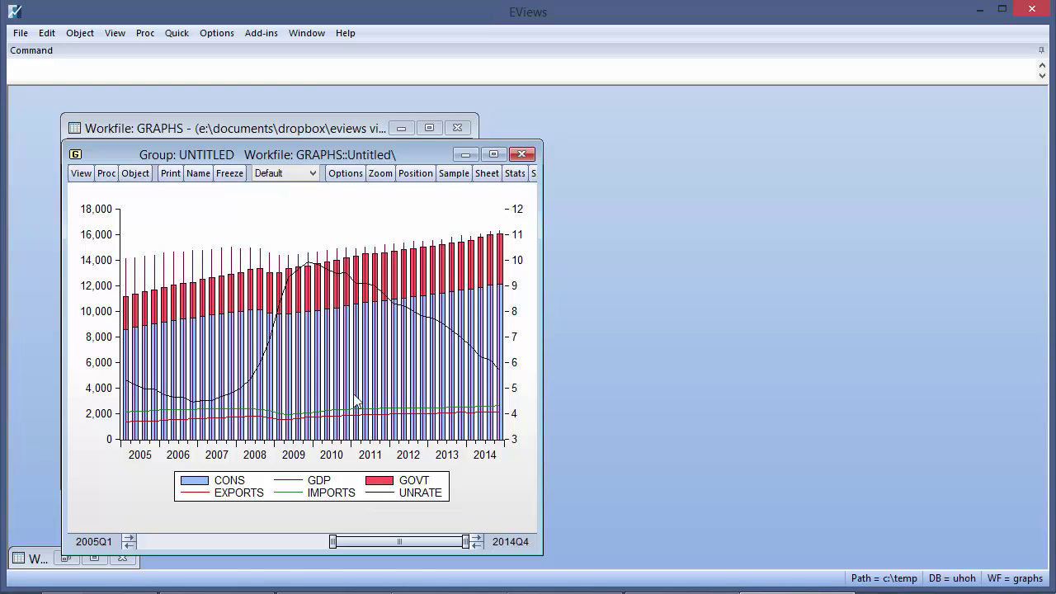
Freeze the graph with Automatic update and move the new Graph window up and right.
click(225, 176)
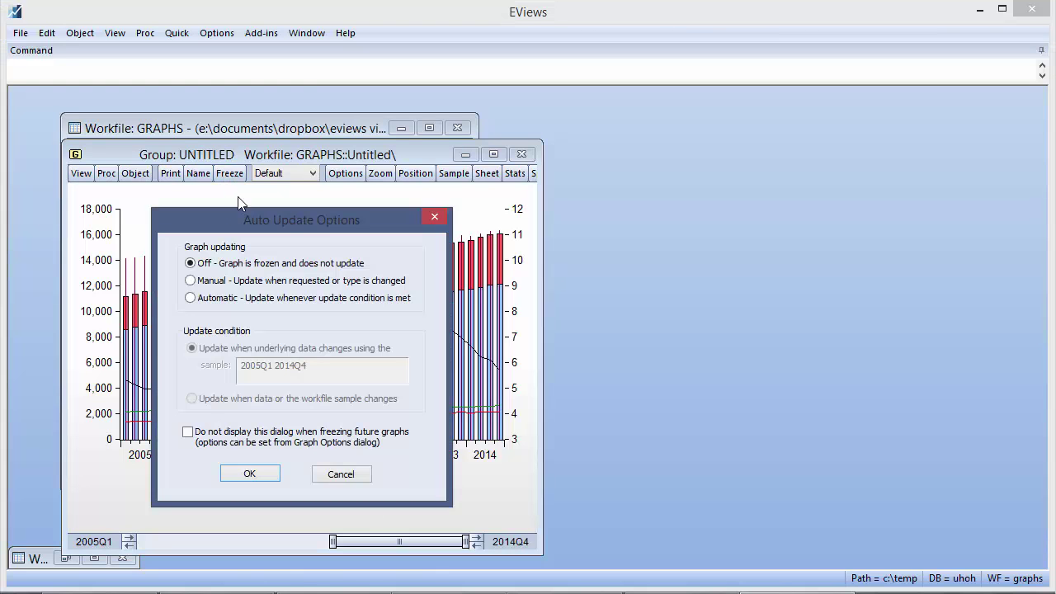
click(220, 298)
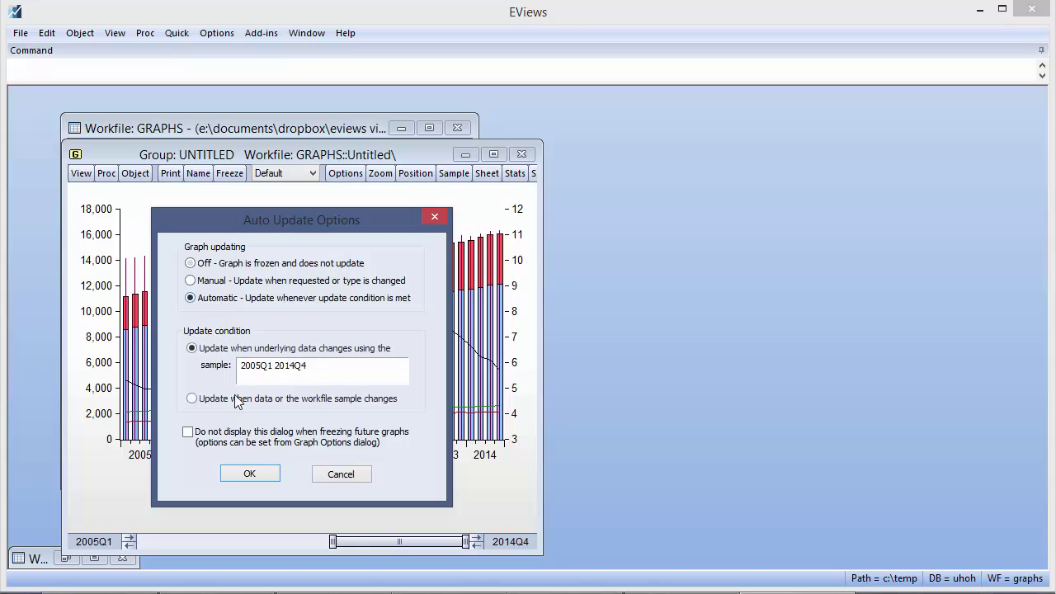
click(251, 475)
drag(375, 201, 446, 115)
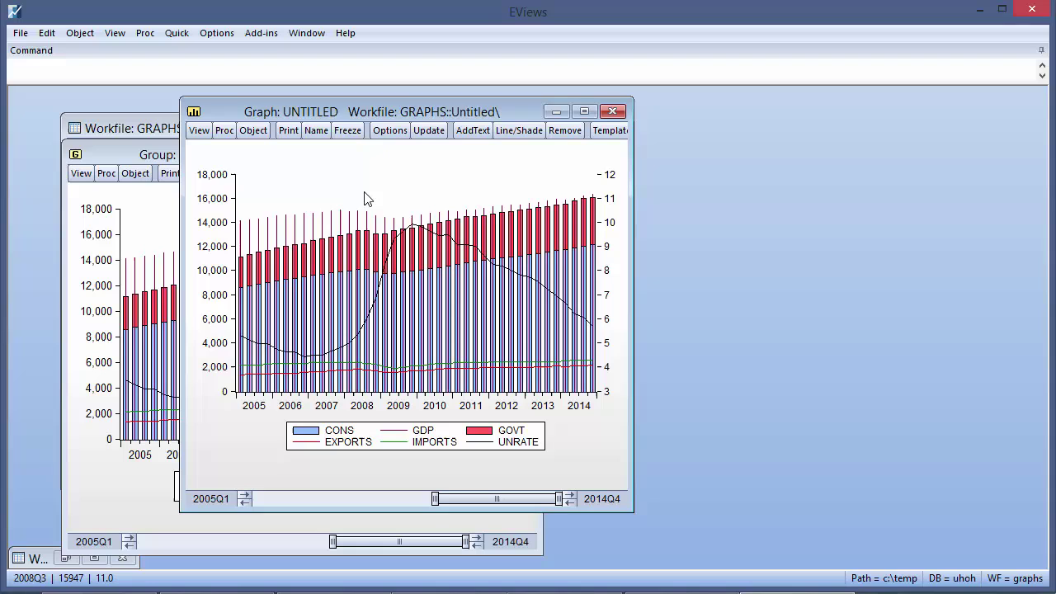
Draw an arrow pointing down to the UNRATE dip near 2007.
right_click(306, 185)
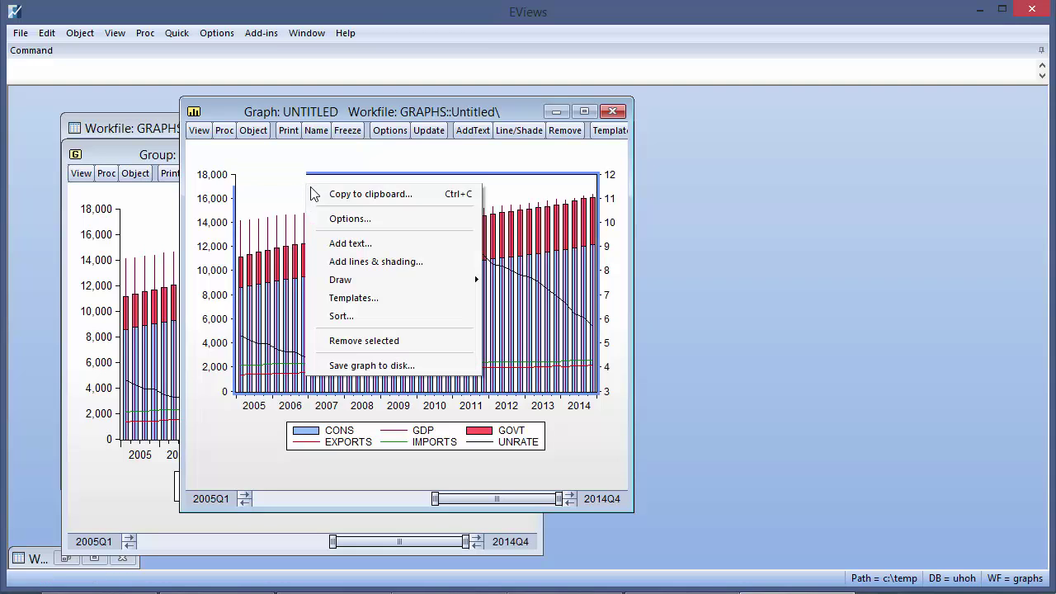
mouse_move(433, 280)
click(521, 281)
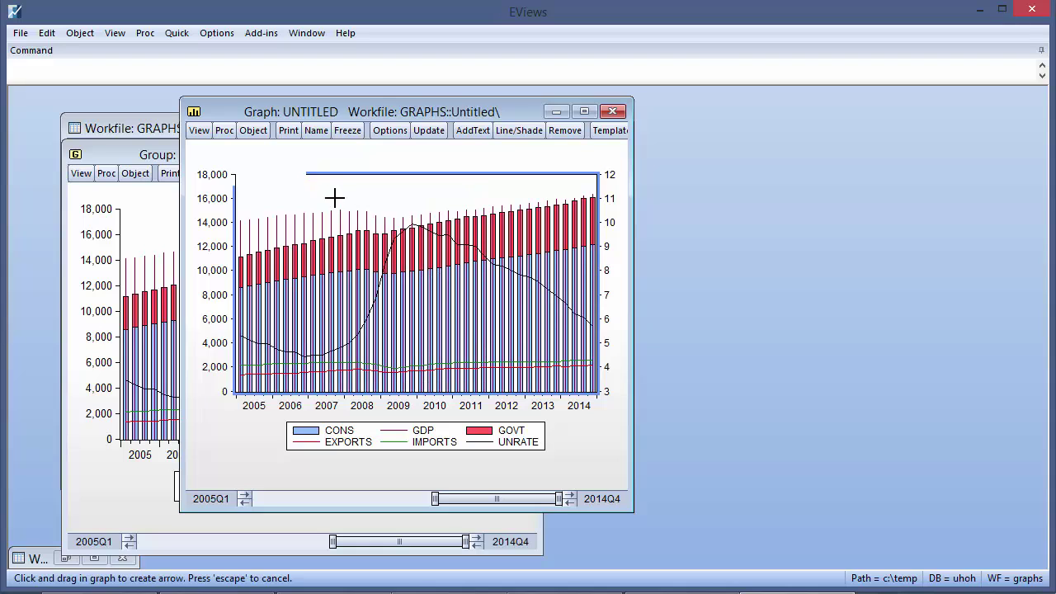
mouse_move(305, 194)
mouse_down()
mouse_move(349, 344)
mouse_move(339, 335)
mouse_up()
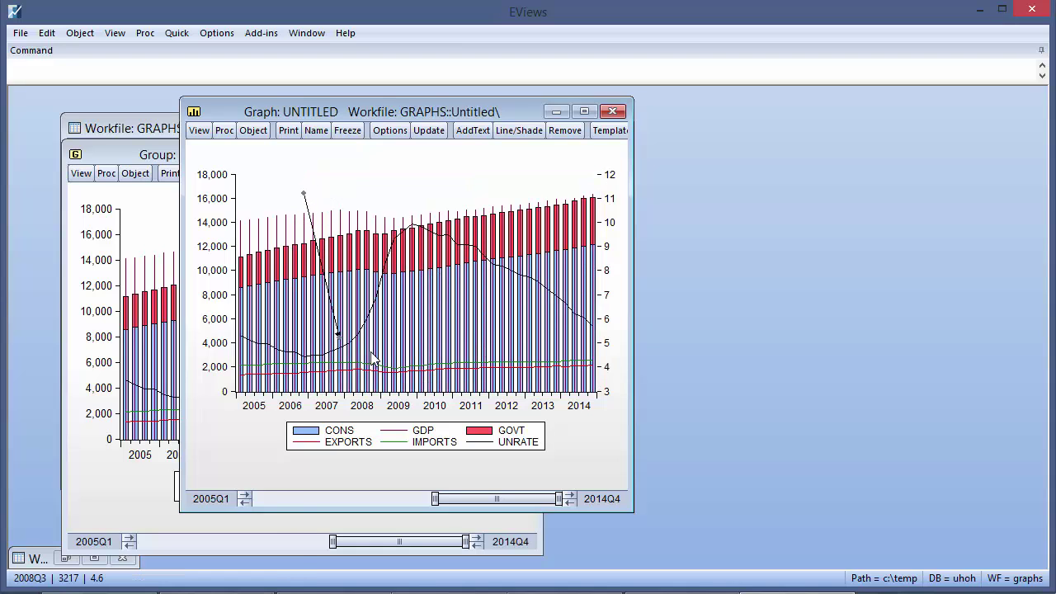
Draw an ellipse around the 2006–2008 stretch at the arrow tip.
right_click(276, 280)
mouse_move(417, 377)
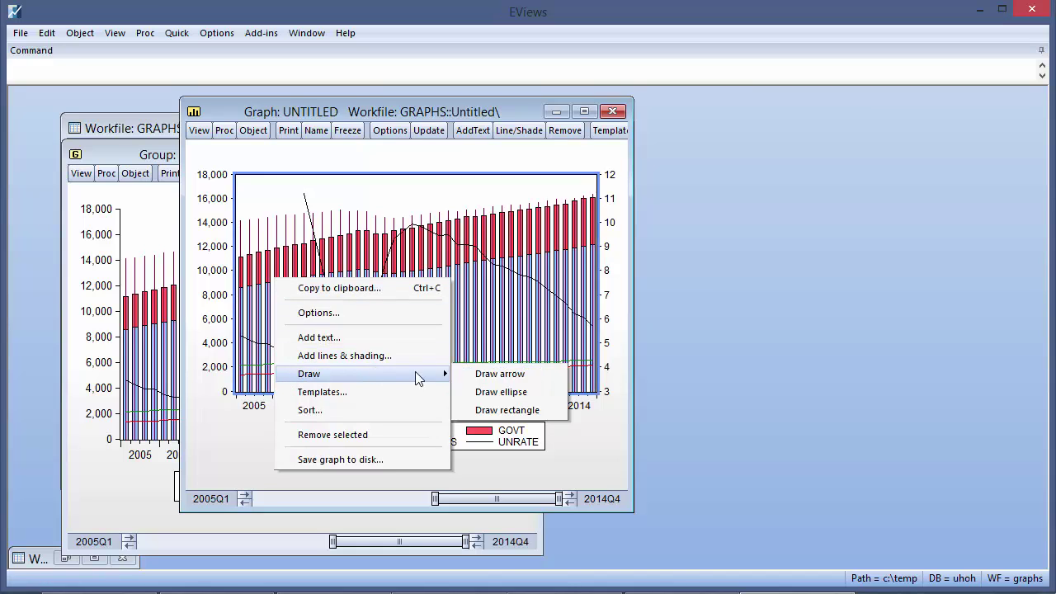
click(495, 392)
drag(272, 281, 406, 378)
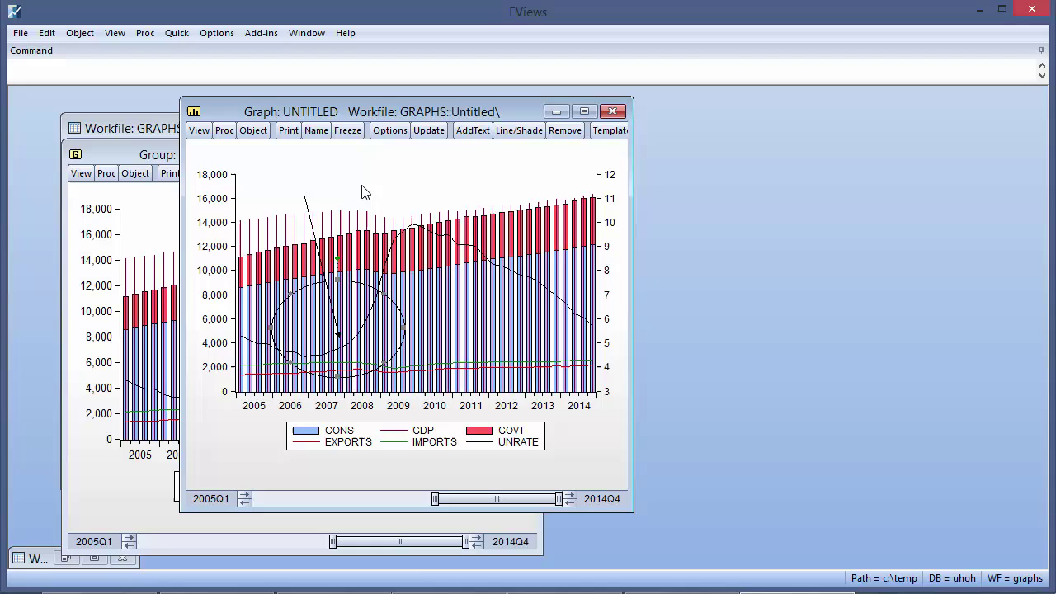
Attach the arrow to a specific data point and make it a 2.0 pt brown line.
double_click(303, 200)
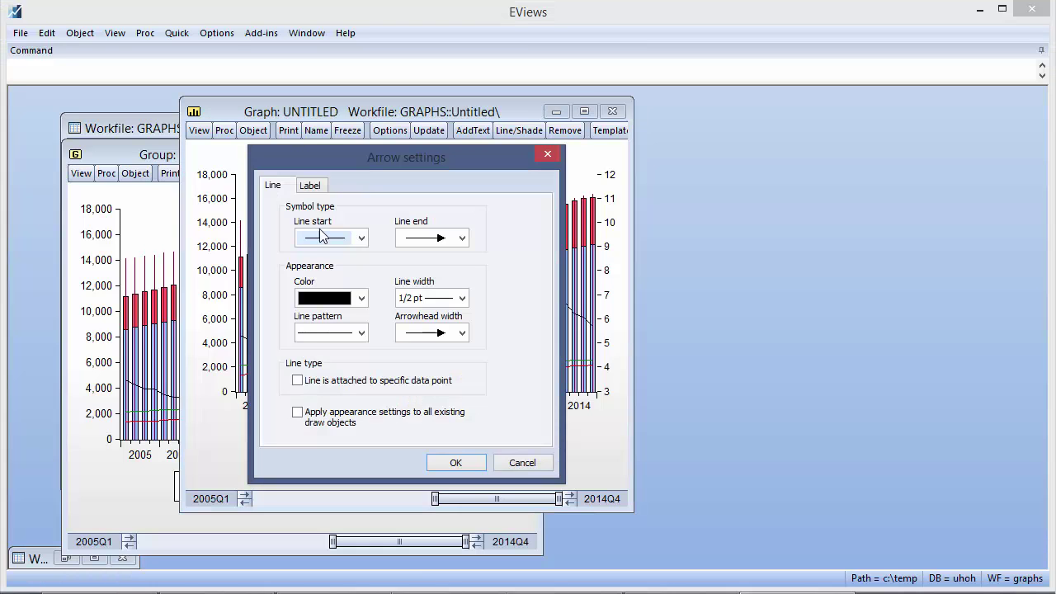
click(310, 187)
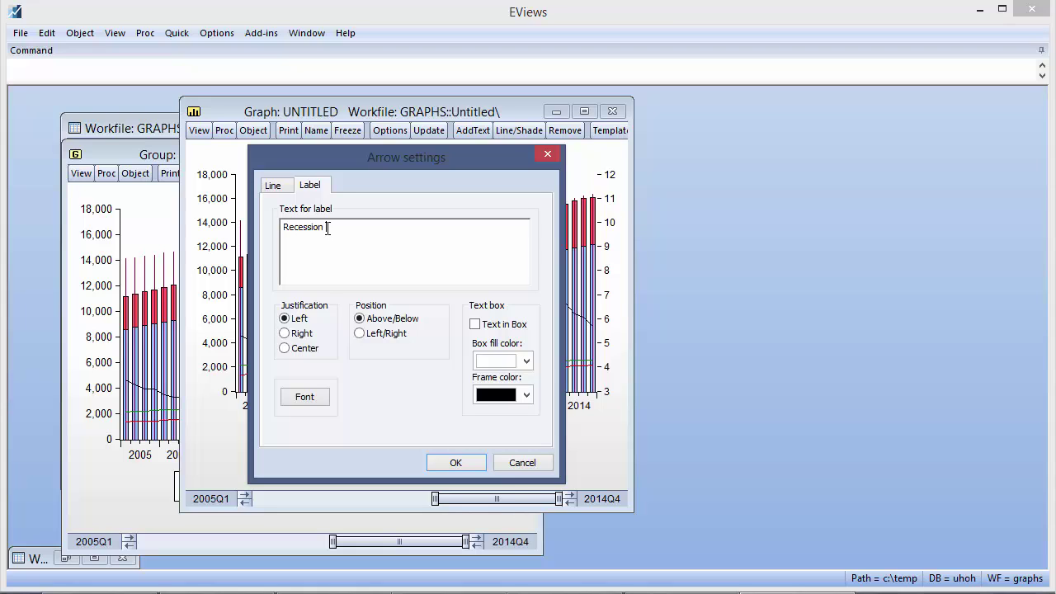
click(279, 186)
click(336, 382)
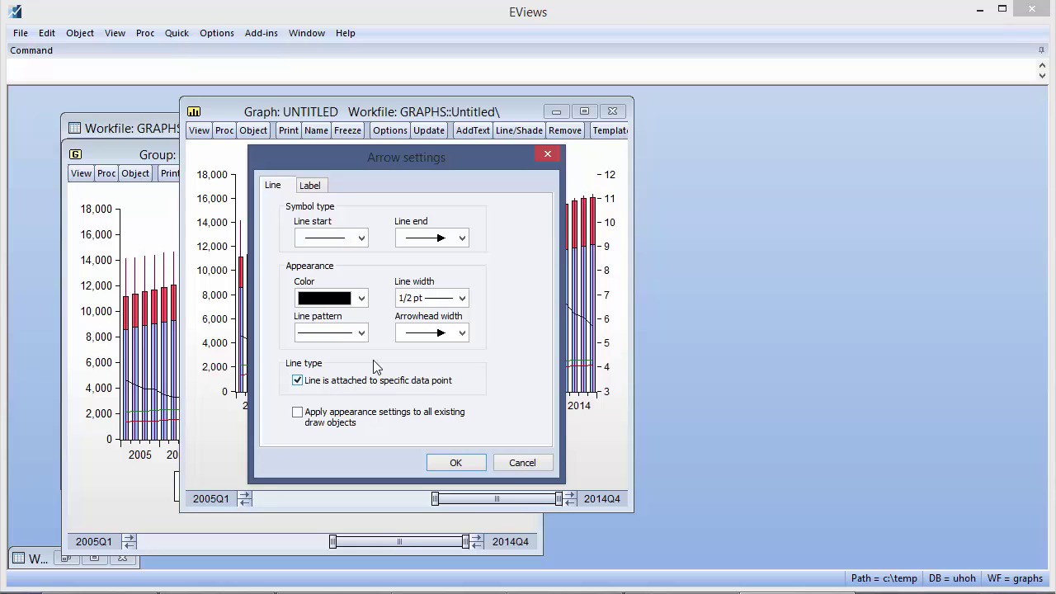
click(430, 300)
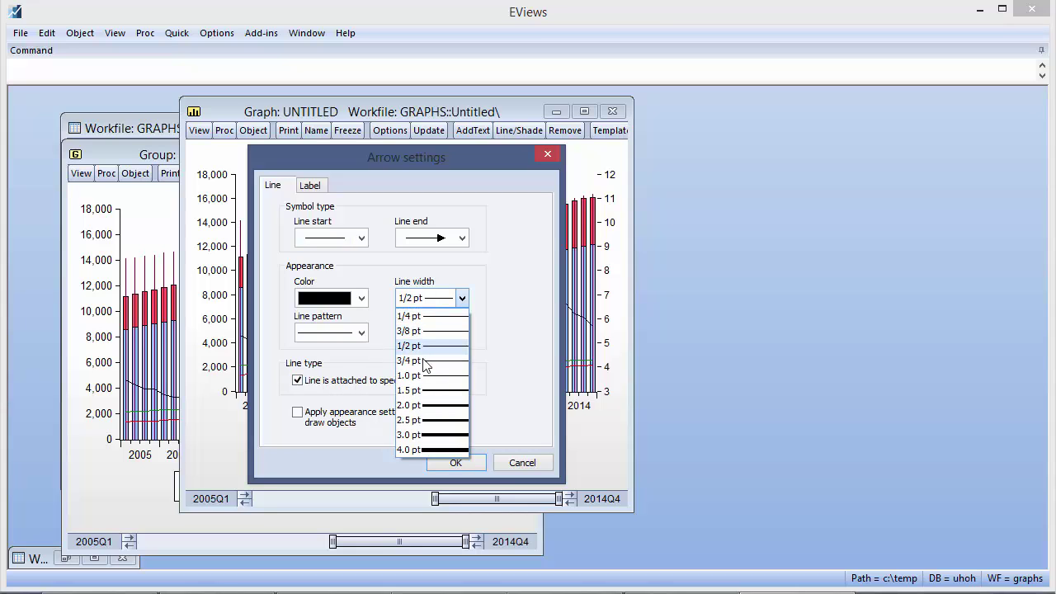
click(431, 417)
click(341, 298)
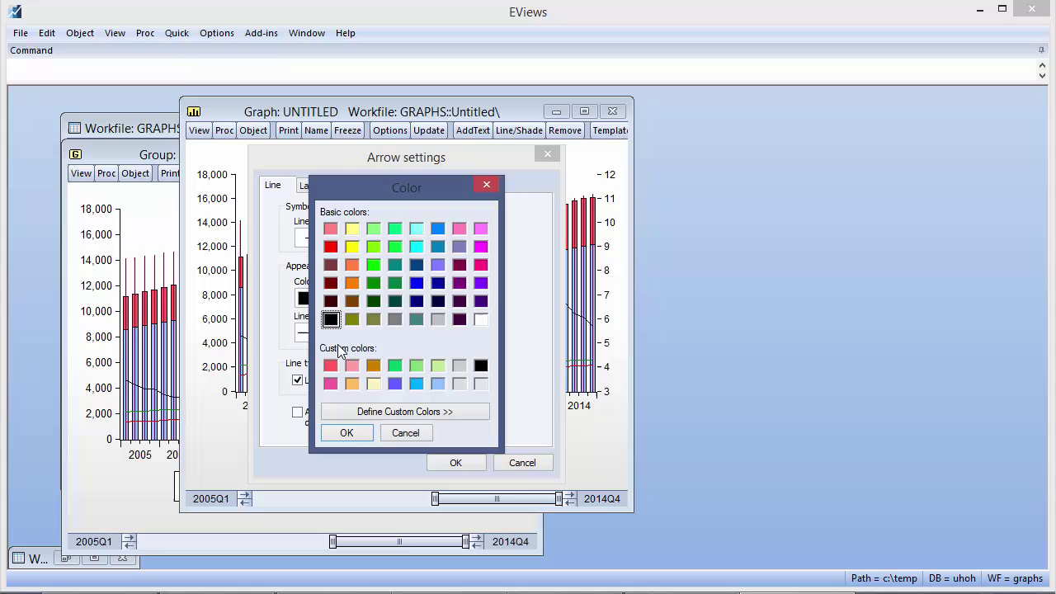
click(352, 300)
click(340, 434)
click(456, 464)
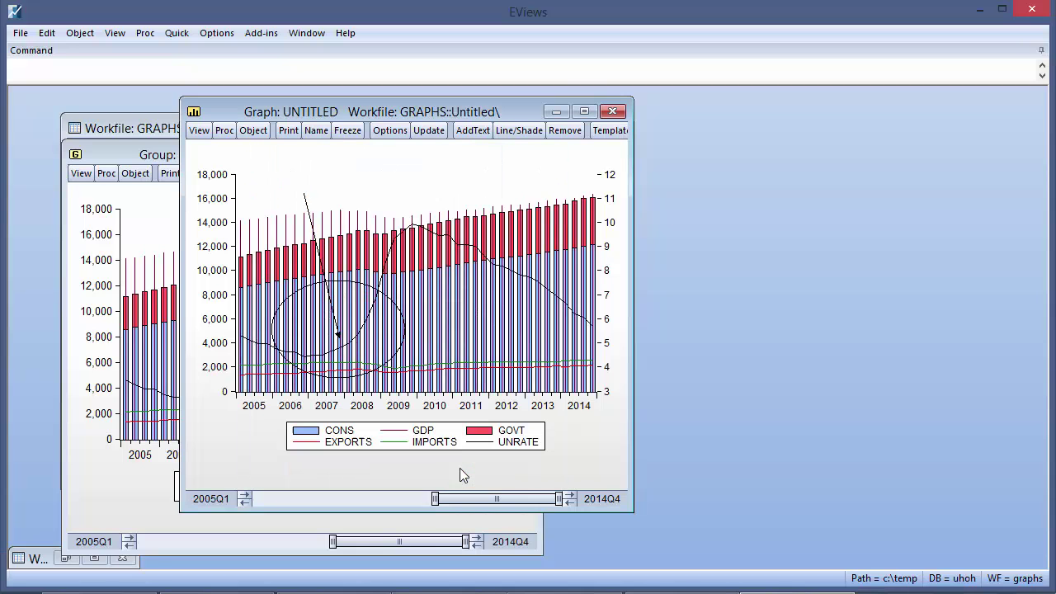
Anchor the ellipse centre to Data (right axis units) and recolour it olive.
double_click(359, 283)
click(410, 207)
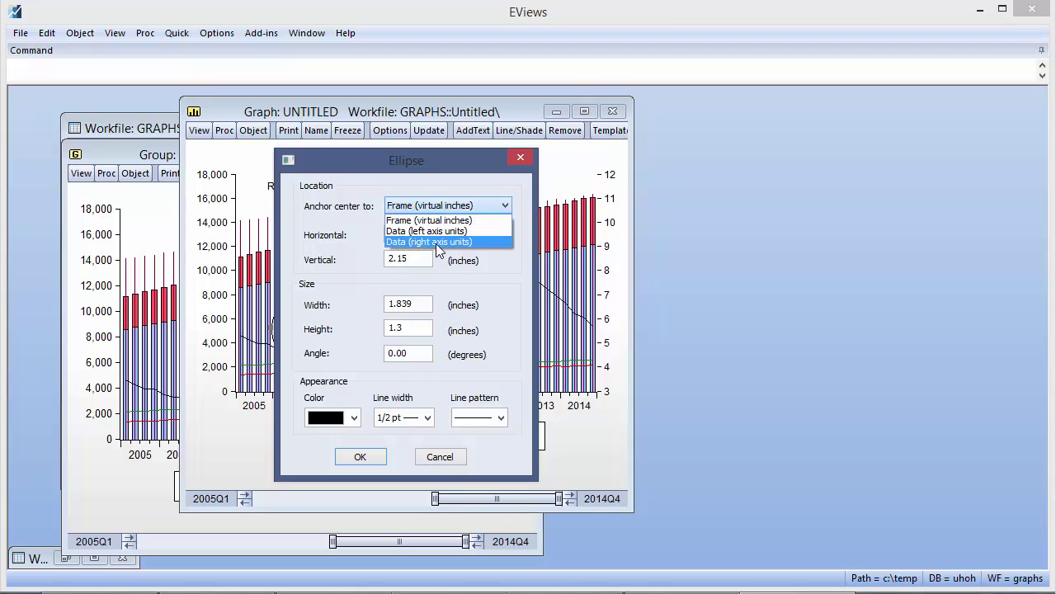
click(436, 243)
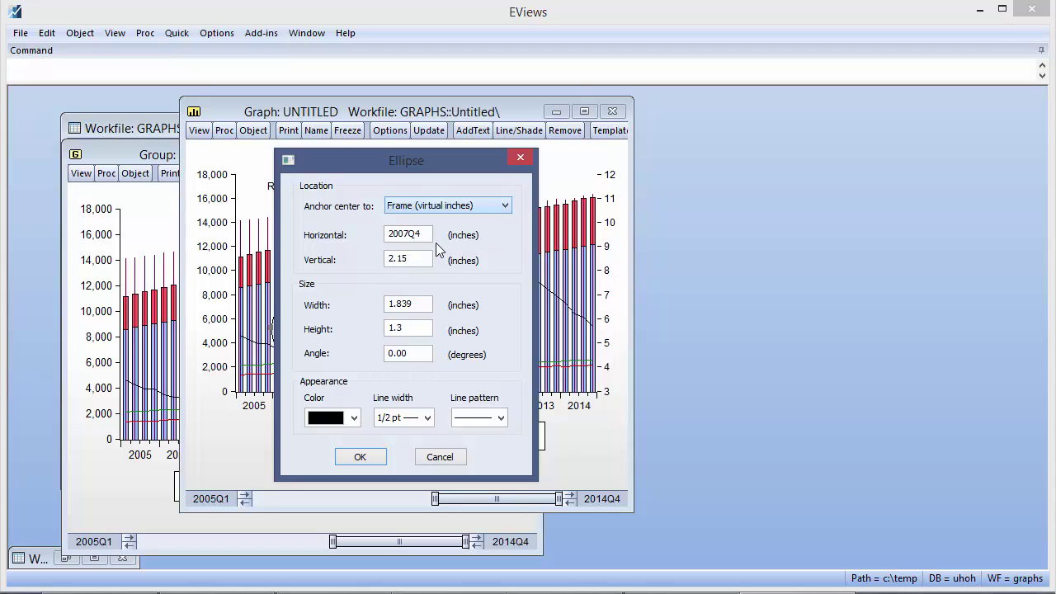
click(353, 418)
click(374, 364)
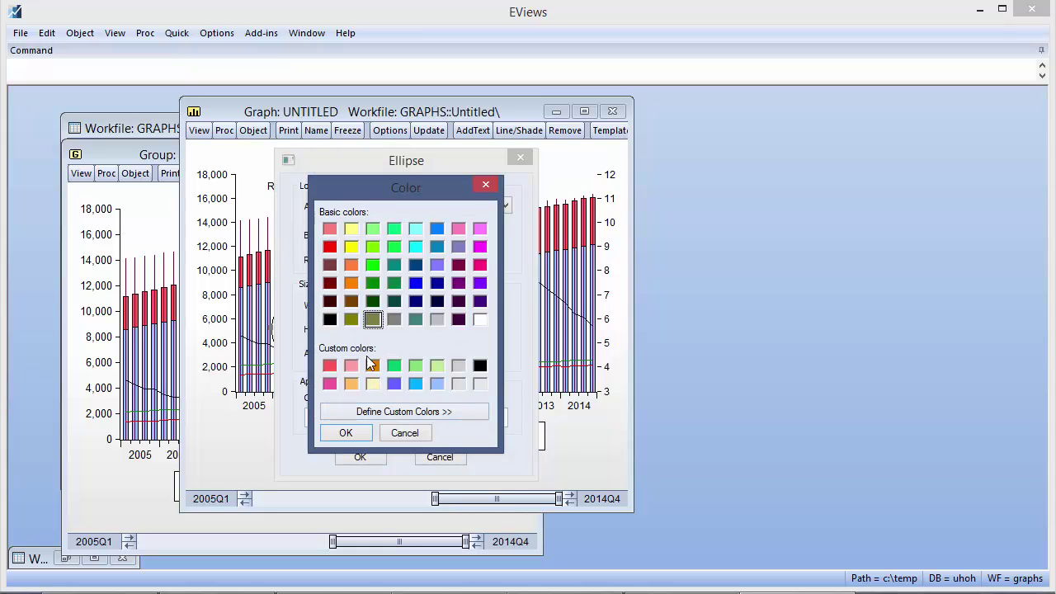
click(358, 435)
click(365, 457)
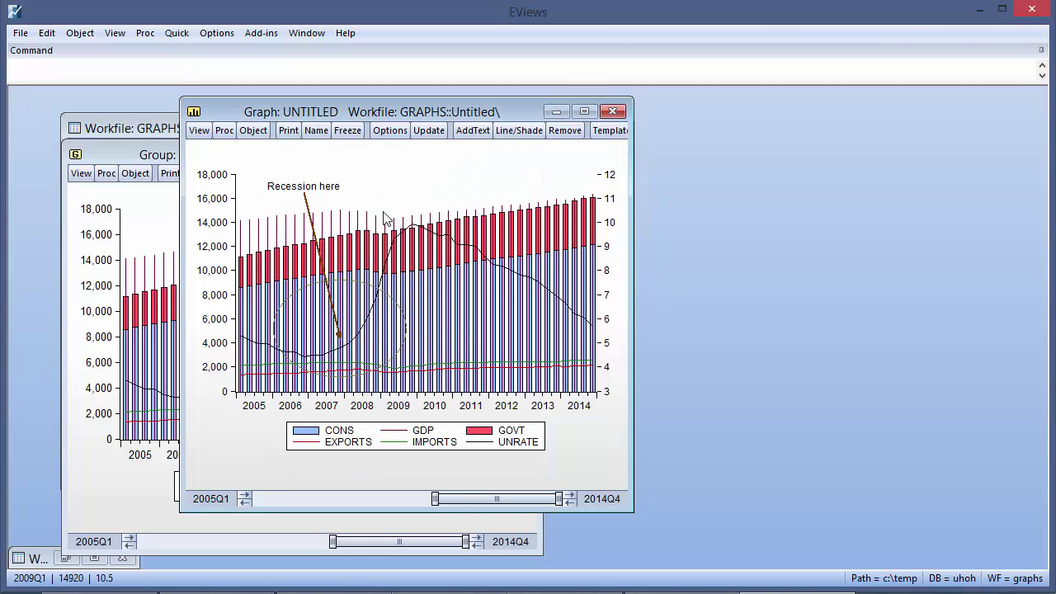
Draw a second arrow from above 2009 down into the 2008 unemployment dip.
mouse_move(375, 211)
right_click(431, 195)
mouse_move(534, 283)
click(647, 286)
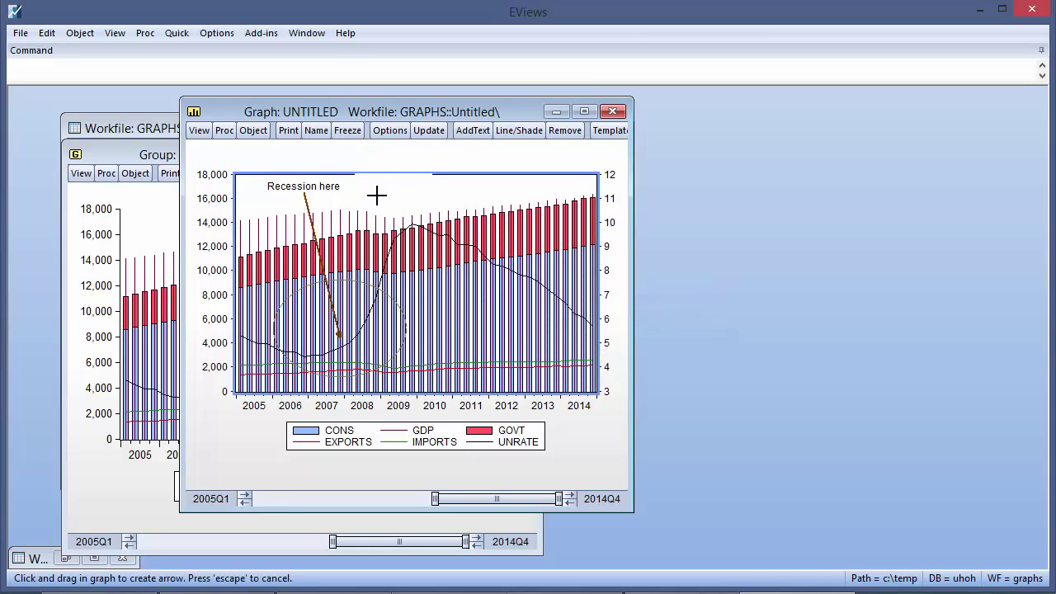
mouse_move(392, 203)
mouse_down()
mouse_move(366, 336)
mouse_move(376, 326)
mouse_up()
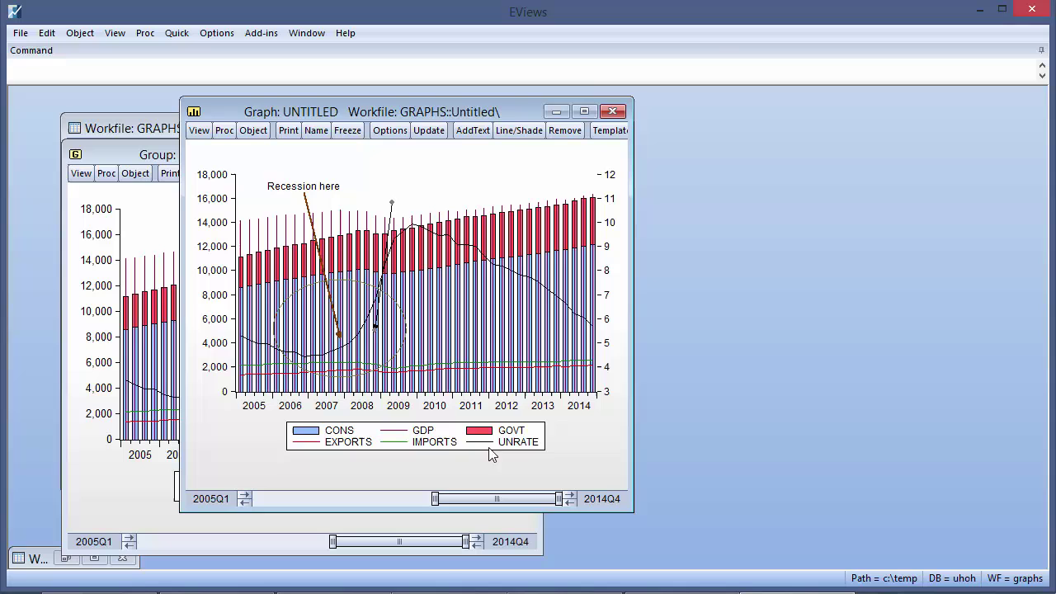
mouse_move(493, 503)
mouse_down()
mouse_move(424, 504)
mouse_move(501, 510)
mouse_up()
Close and delete the untitled graph and group, then restore the PANEL workfile window.
click(612, 111)
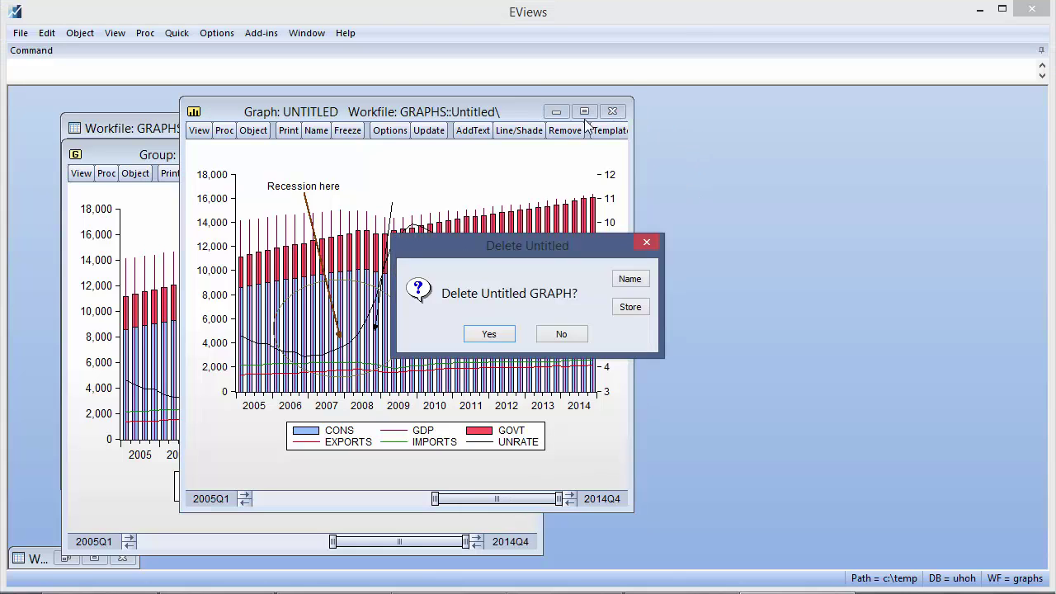
click(491, 334)
click(522, 154)
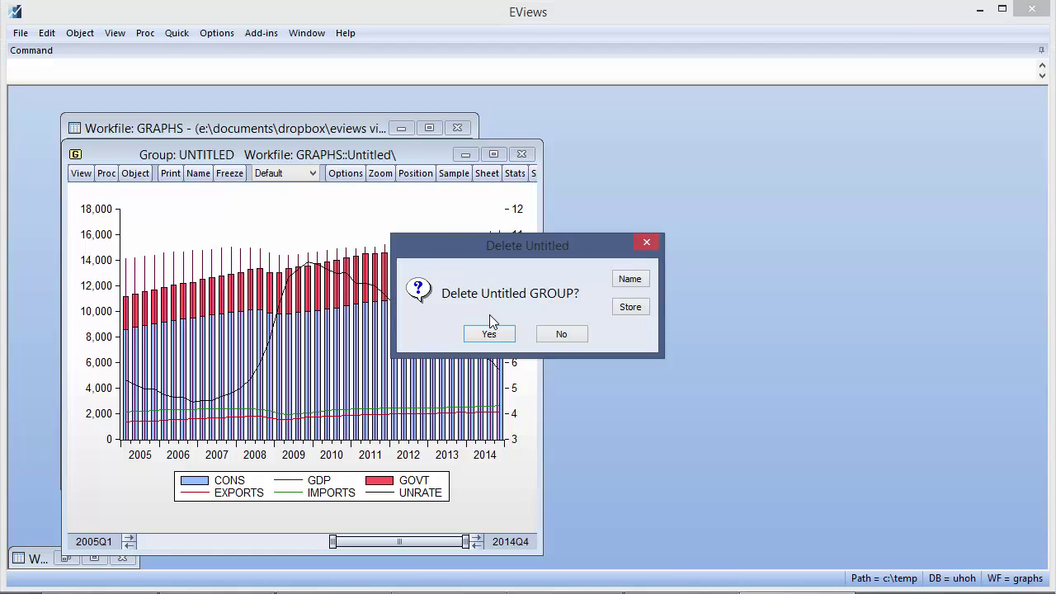
click(491, 334)
click(66, 558)
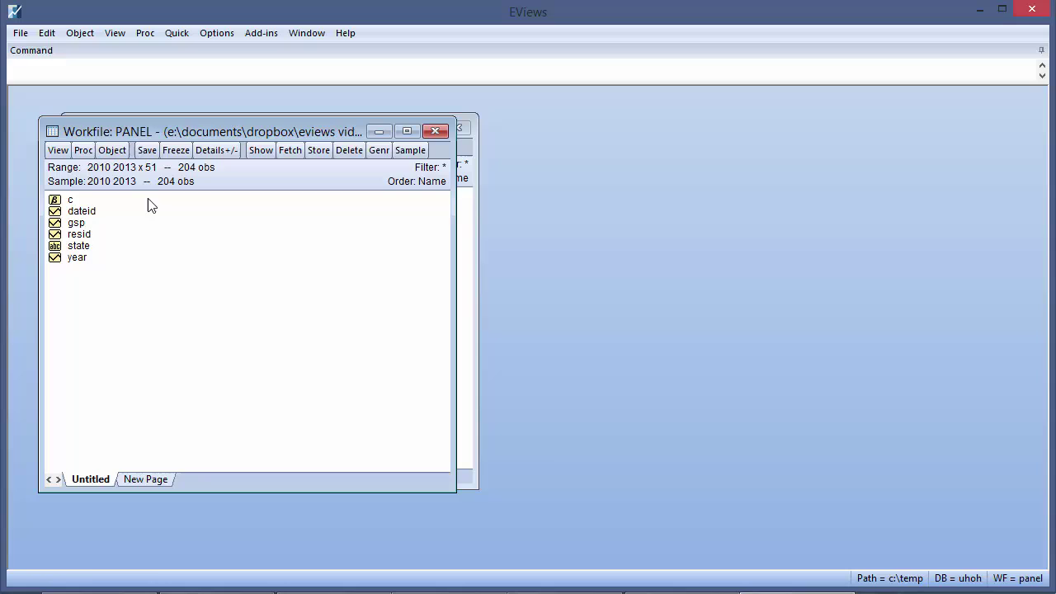
Open gsp and graph it as Individual cross sections, one line graph per state.
double_click(87, 224)
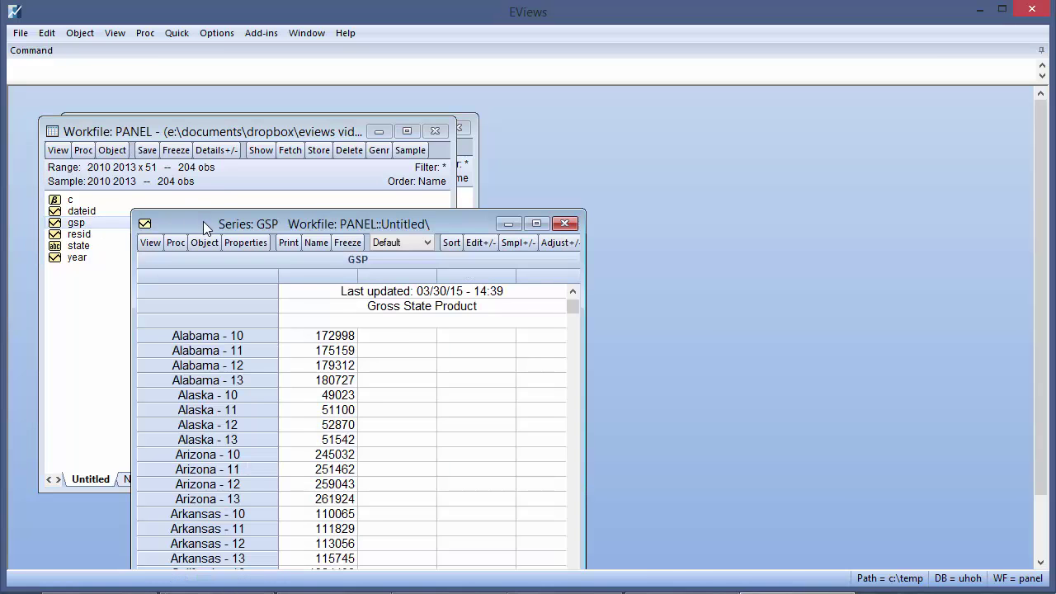
drag(203, 221, 263, 91)
click(207, 113)
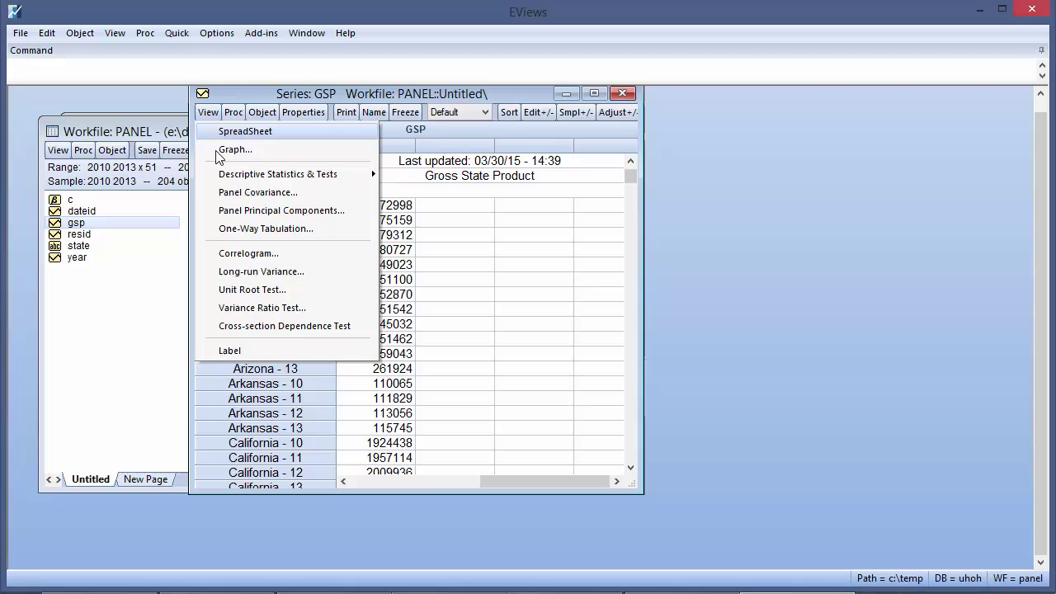
click(216, 150)
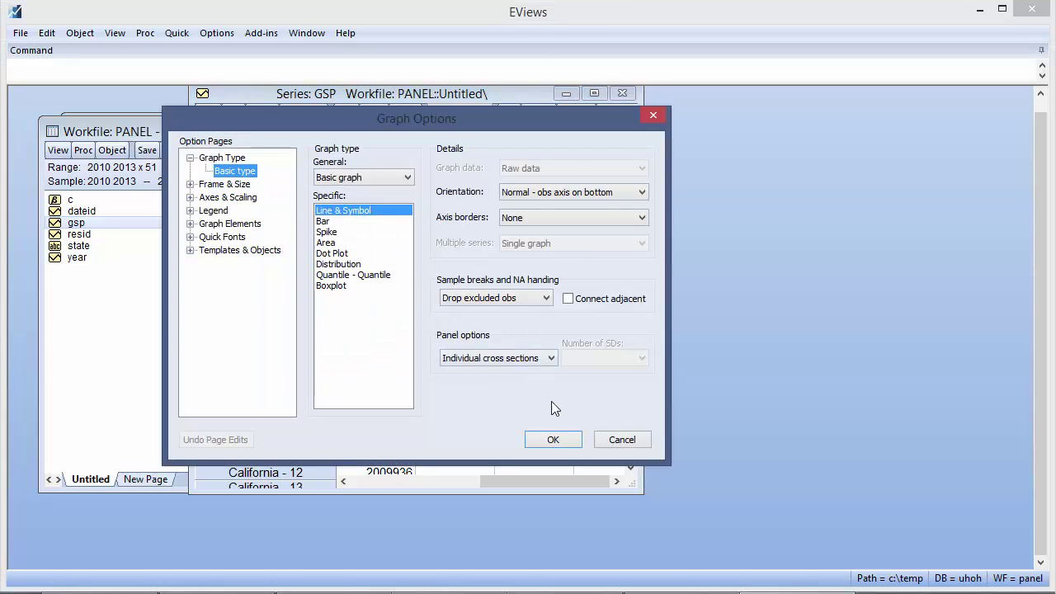
click(543, 358)
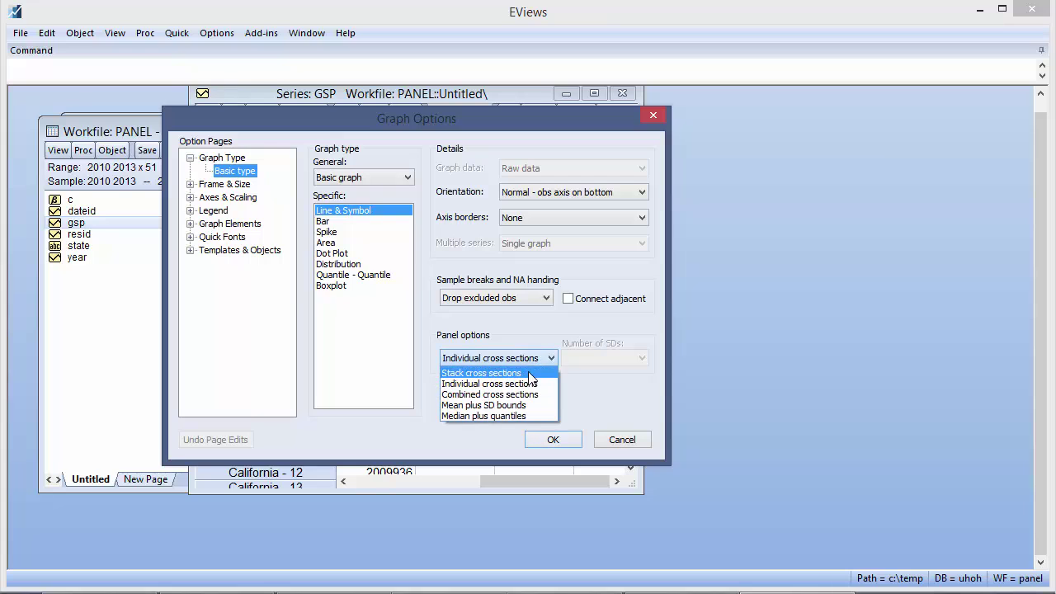
click(528, 384)
click(550, 441)
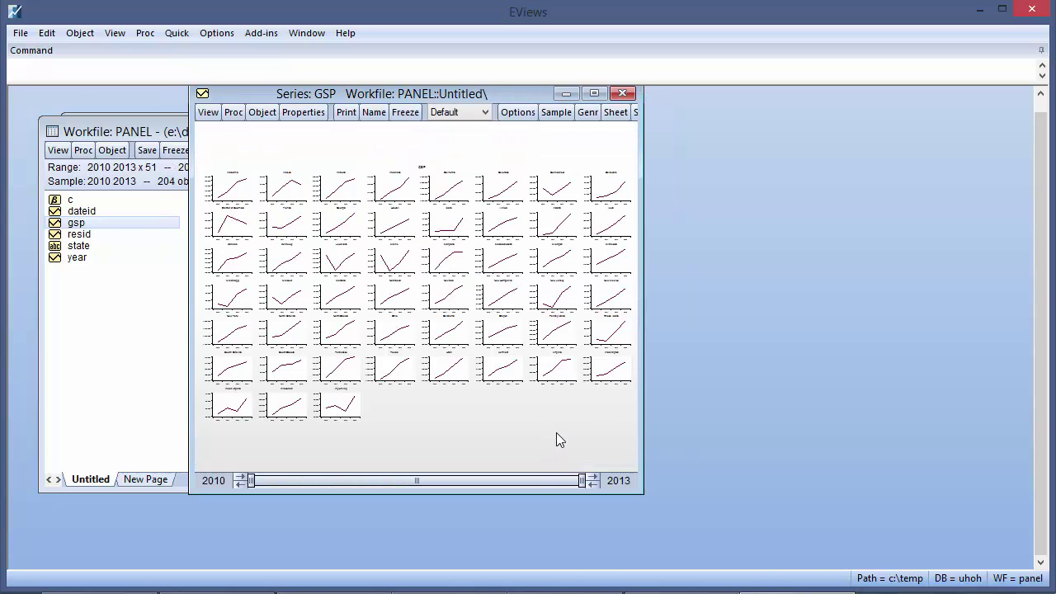
Maximize the GSP window and select all 51 state graphs with Ctrl+A.
click(594, 93)
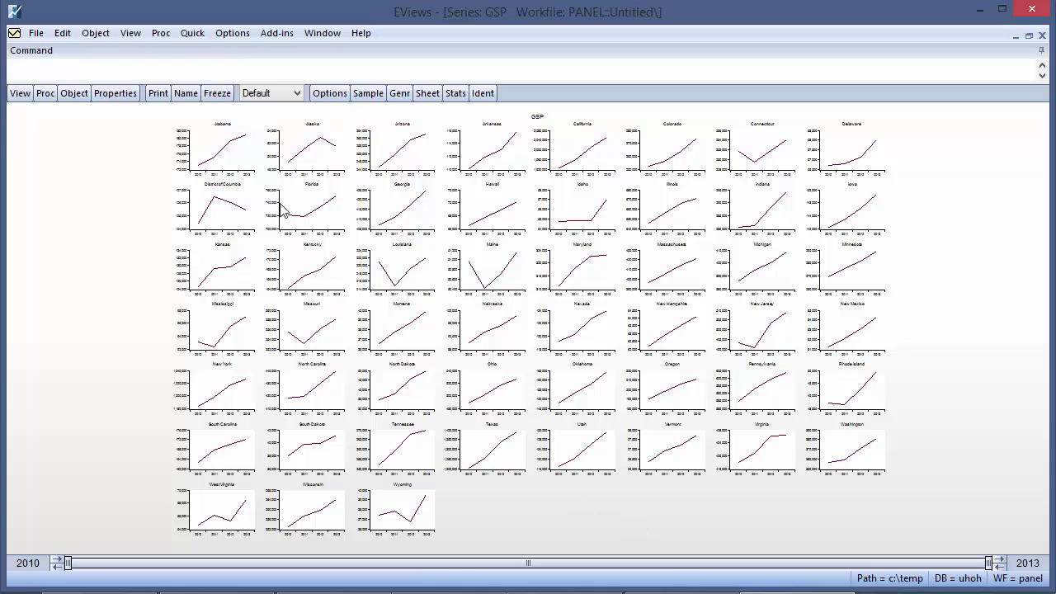
click(239, 149)
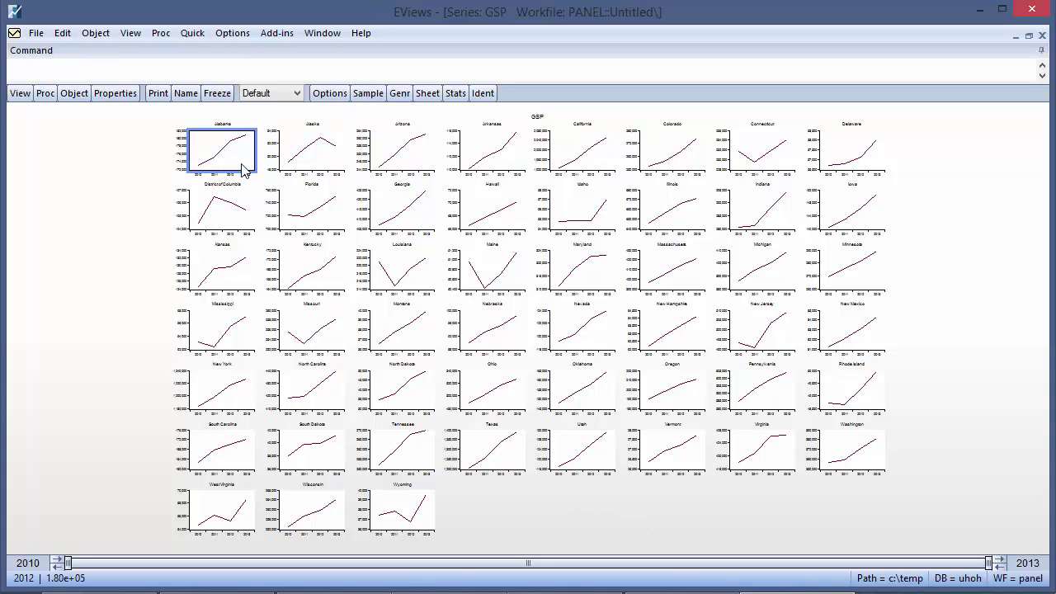
key(ctrl+a)
right_click(396, 509)
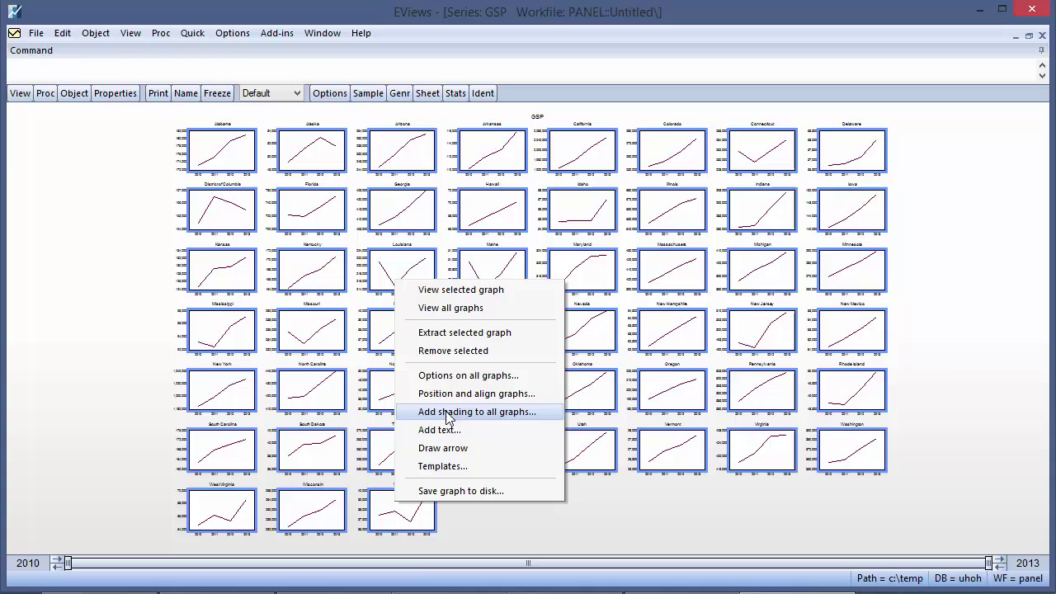
click(477, 293)
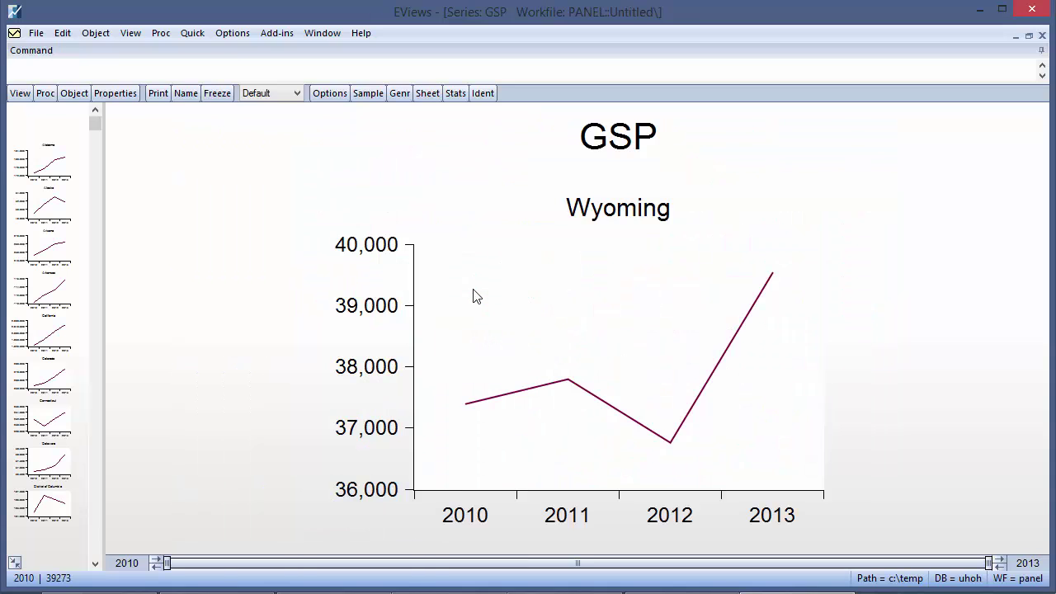
click(52, 161)
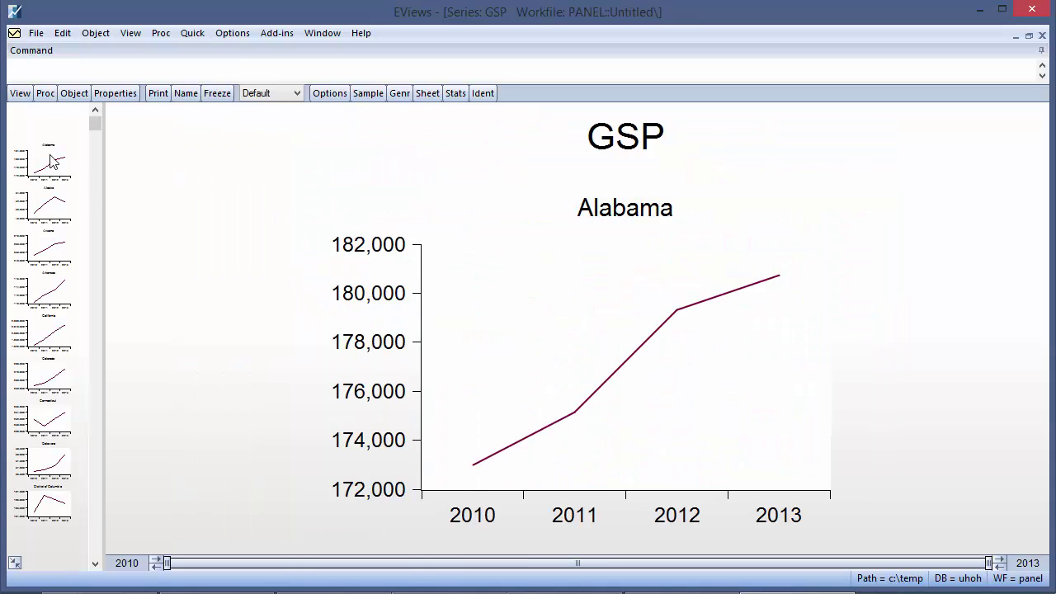
click(52, 206)
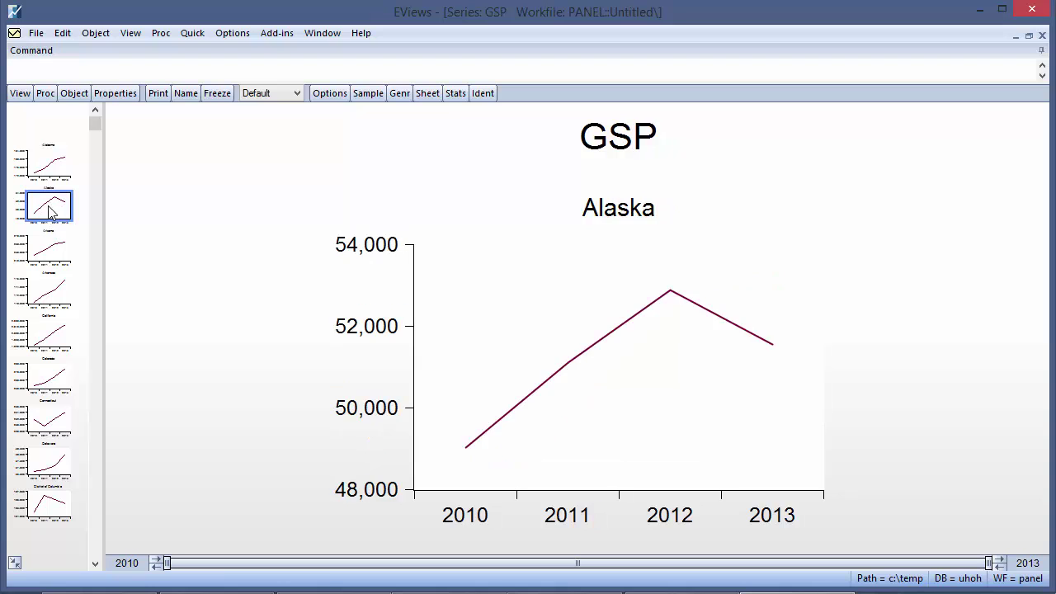
click(48, 248)
key(Down)
key(Down)
key(Down)
key(Down)
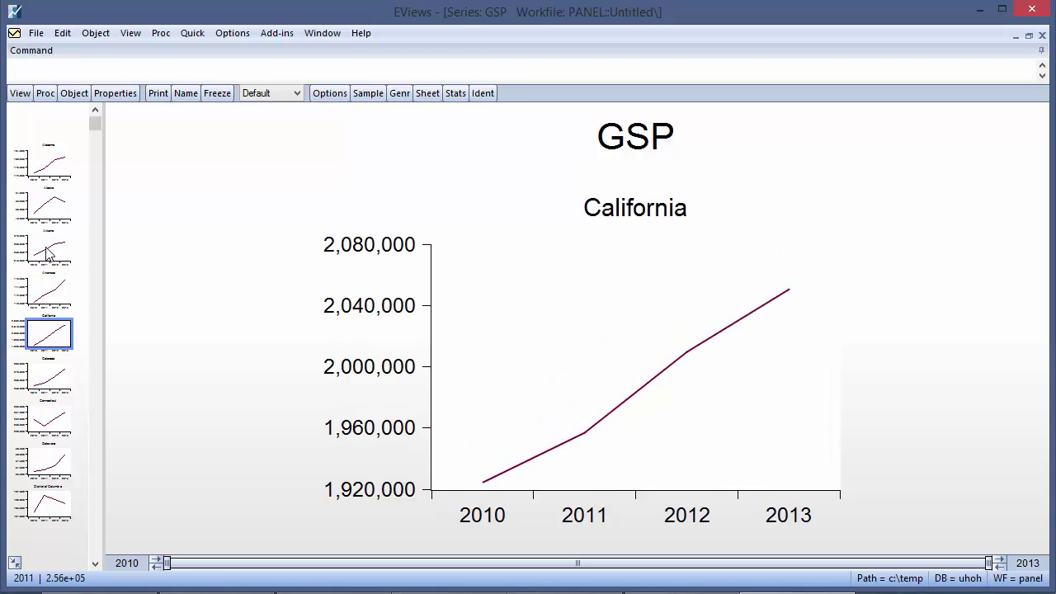
key(Down)
key(Down)
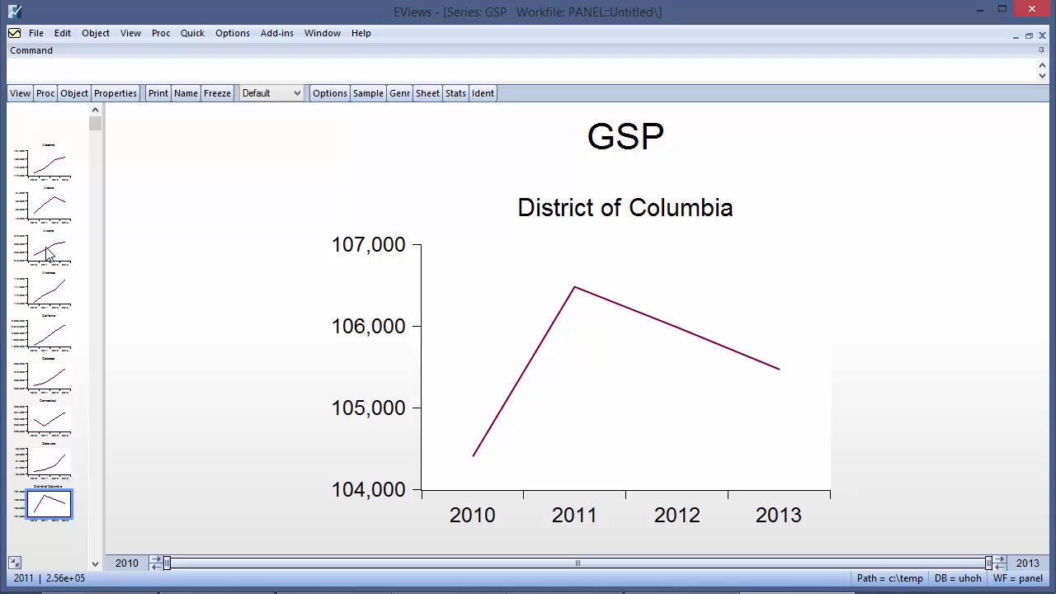
click(15, 564)
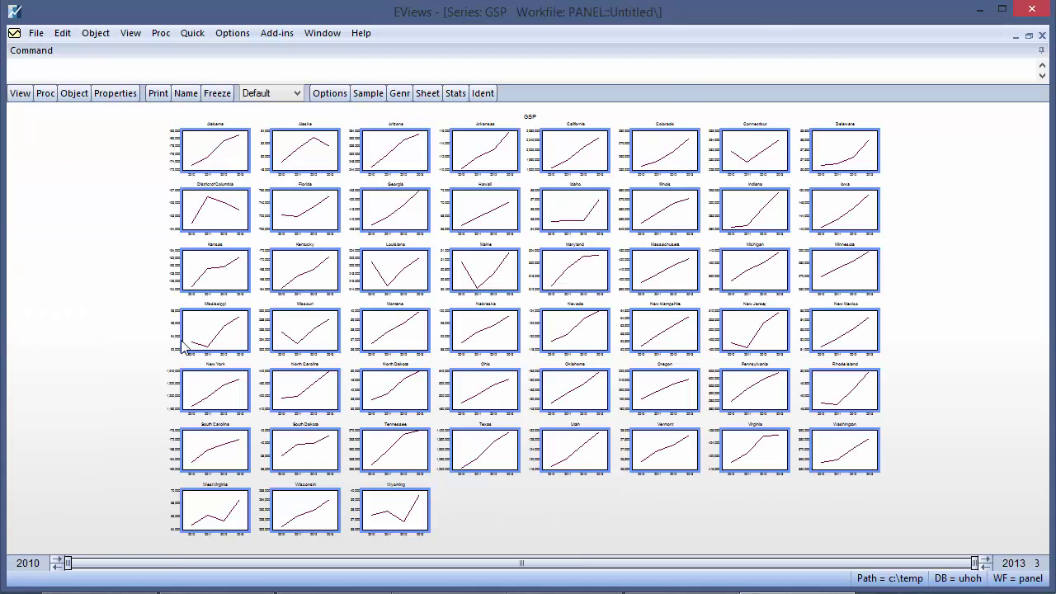
Select only the Alabama graph, then add District of Columbia, Louisiana, Idaho and Nevada to the selection.
click(223, 145)
ctrl+click(221, 216)
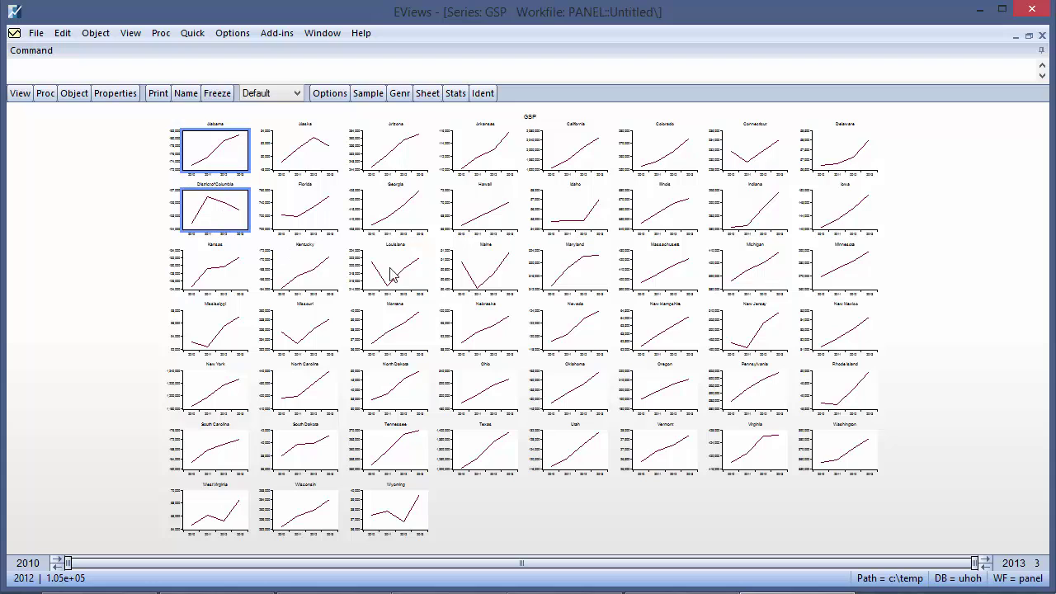
ctrl+click(393, 272)
ctrl+click(575, 208)
ctrl+click(575, 342)
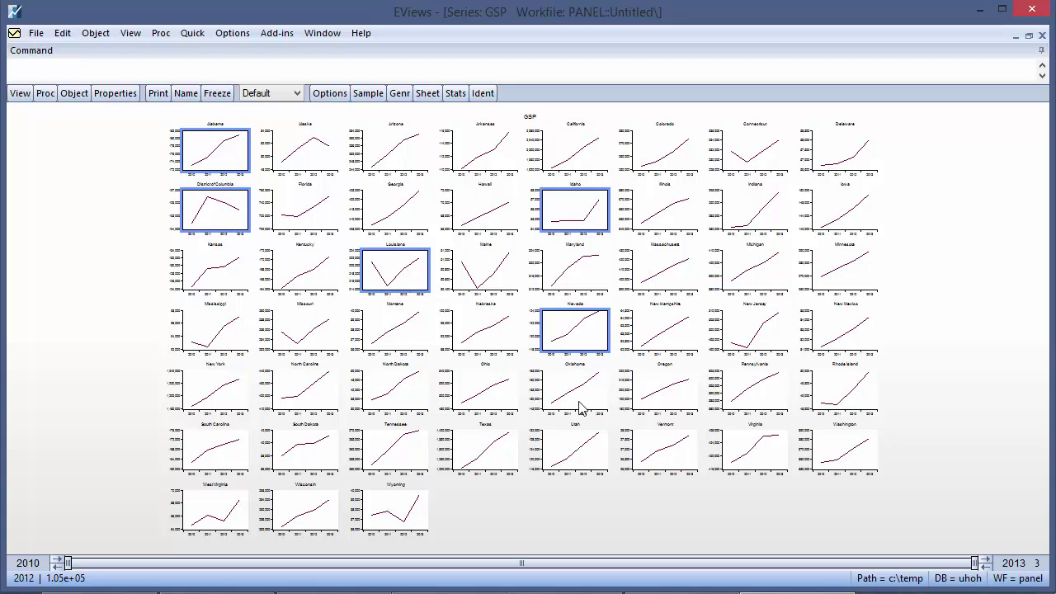